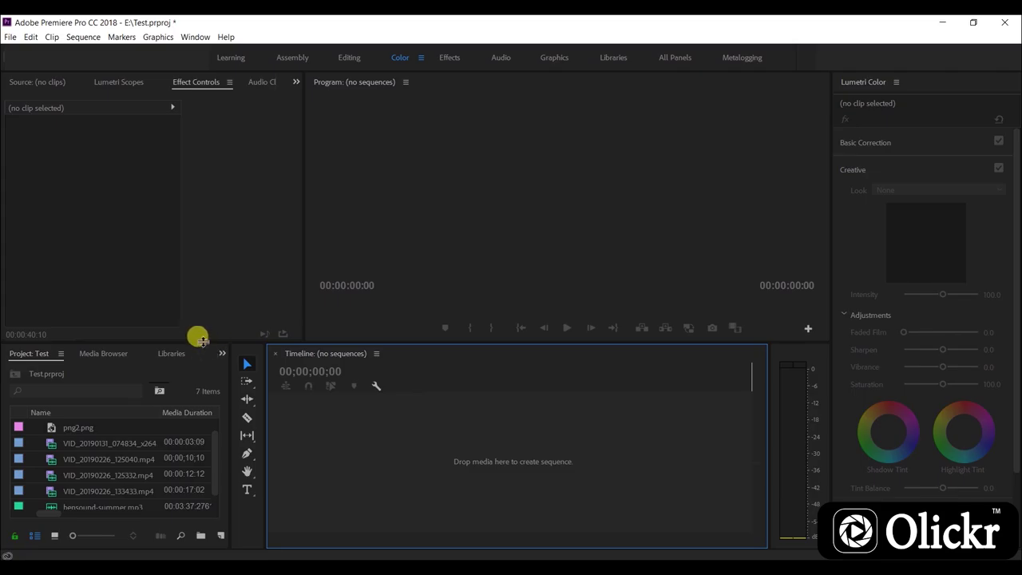
Step: Raise the divider above the Project and Timeline panels so all seven project items show
{"action": "left_click_drag", "start_coordinate": [200, 339], "coordinate": [199, 278]}
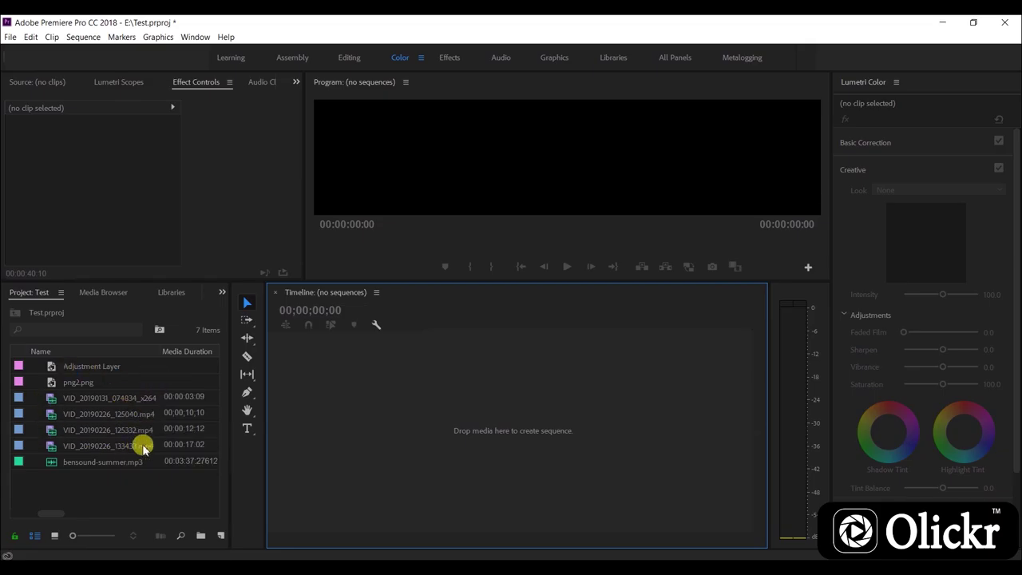
Step: Start a new sequence, collapse the Digital SLR presets, and browse the AVCHD and AVC-Intra groups
{"action": "left_click", "coordinate": [221, 535]}
{"action": "left_click", "coordinate": [239, 372]}
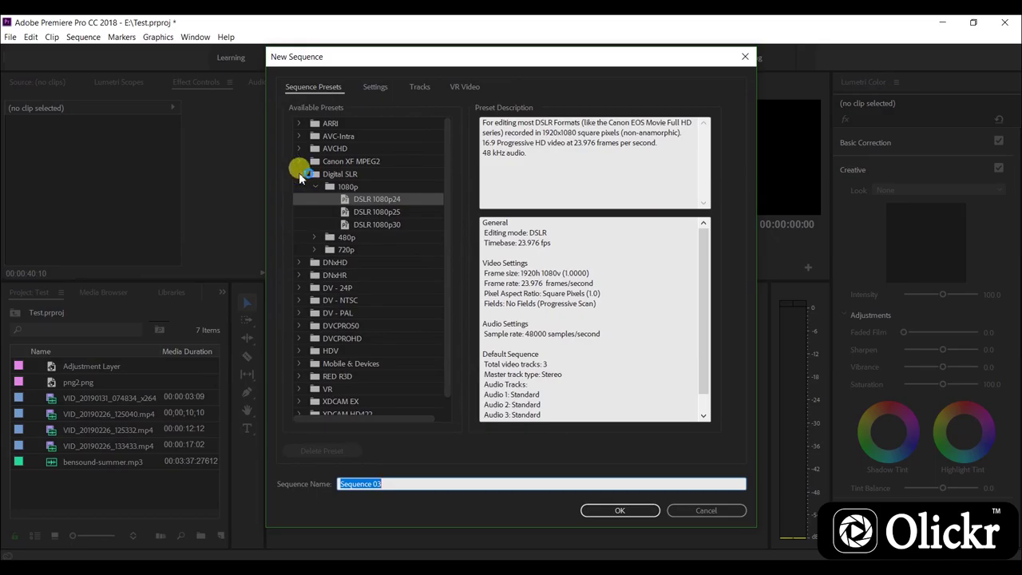
{"action": "left_click", "coordinate": [314, 187]}
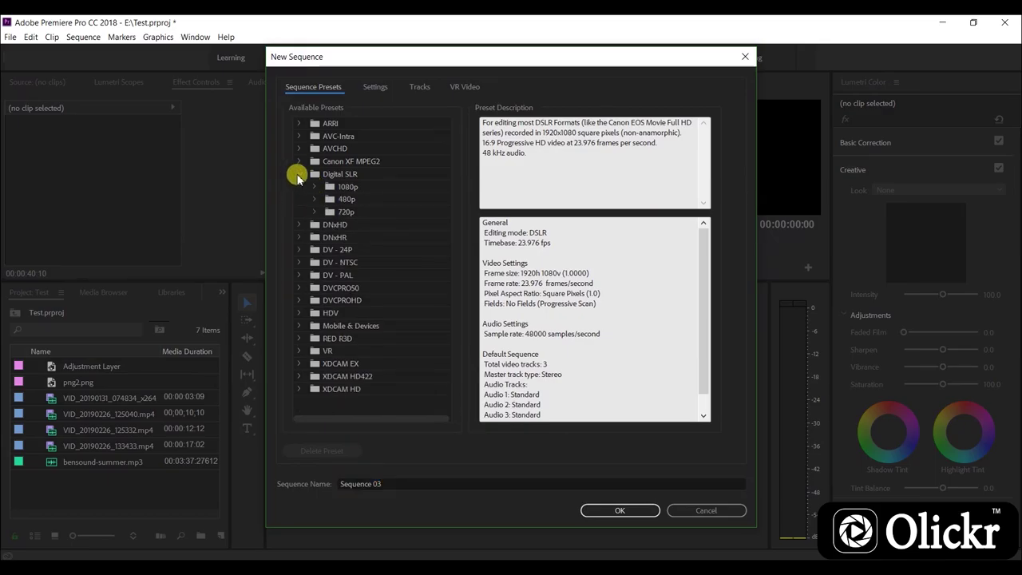
{"action": "left_click", "coordinate": [298, 174]}
{"action": "left_click", "coordinate": [300, 149]}
{"action": "left_click", "coordinate": [299, 148]}
{"action": "left_click", "coordinate": [298, 136]}
{"action": "left_click", "coordinate": [298, 136]}
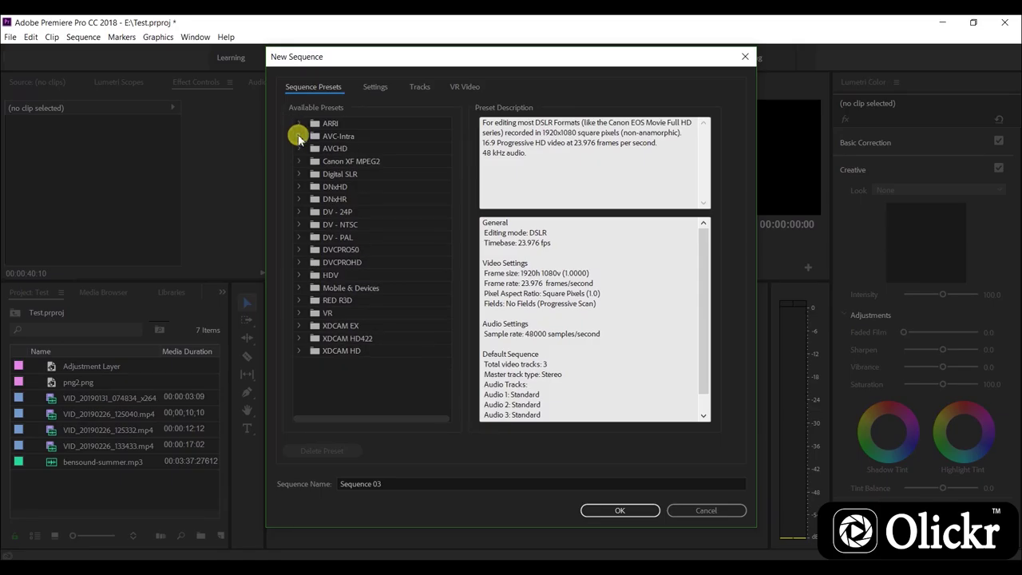
Step: Browse the DV - 24P, HDV, ARRI and Canon XF MPEG2 preset groups
{"action": "left_click", "coordinate": [301, 212]}
{"action": "left_click", "coordinate": [300, 212]}
{"action": "left_click", "coordinate": [299, 274]}
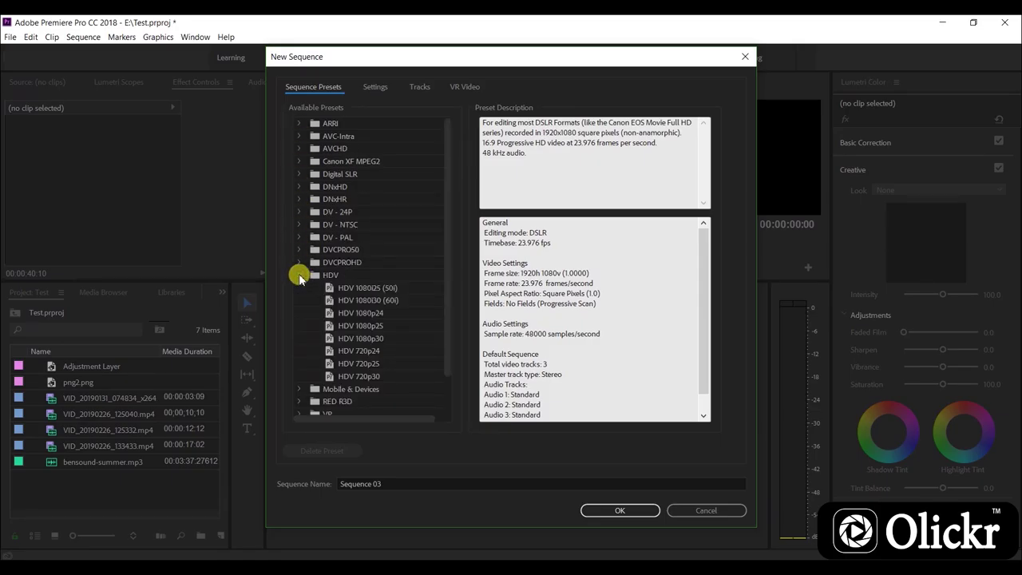
{"action": "left_click", "coordinate": [300, 275]}
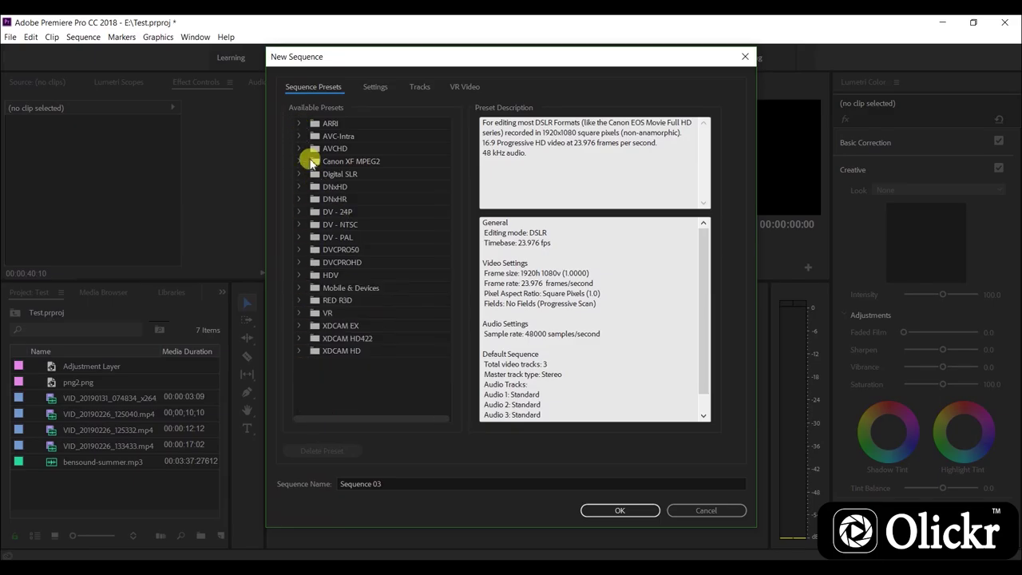
{"action": "left_click", "coordinate": [300, 123]}
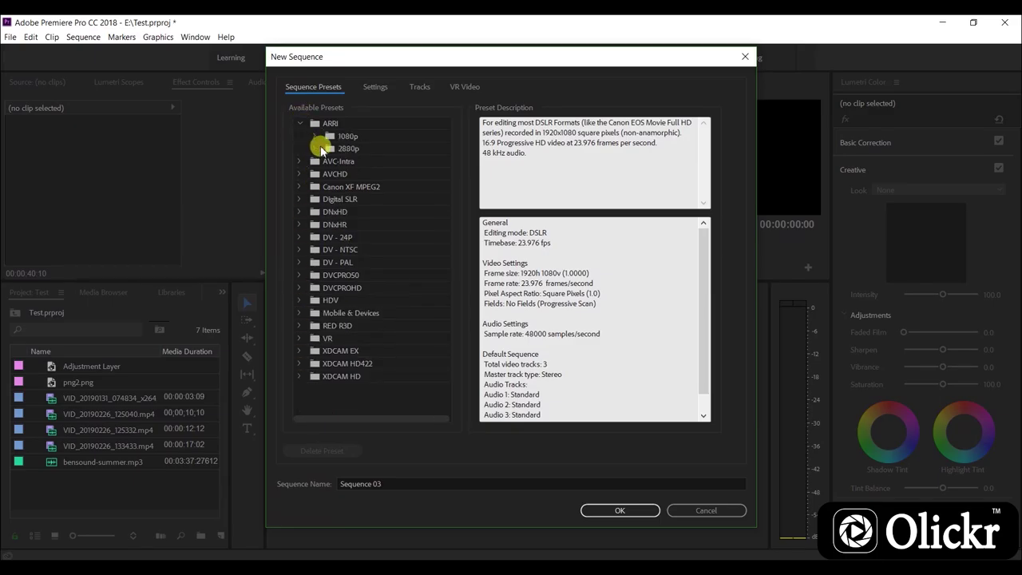
{"action": "left_click", "coordinate": [300, 123]}
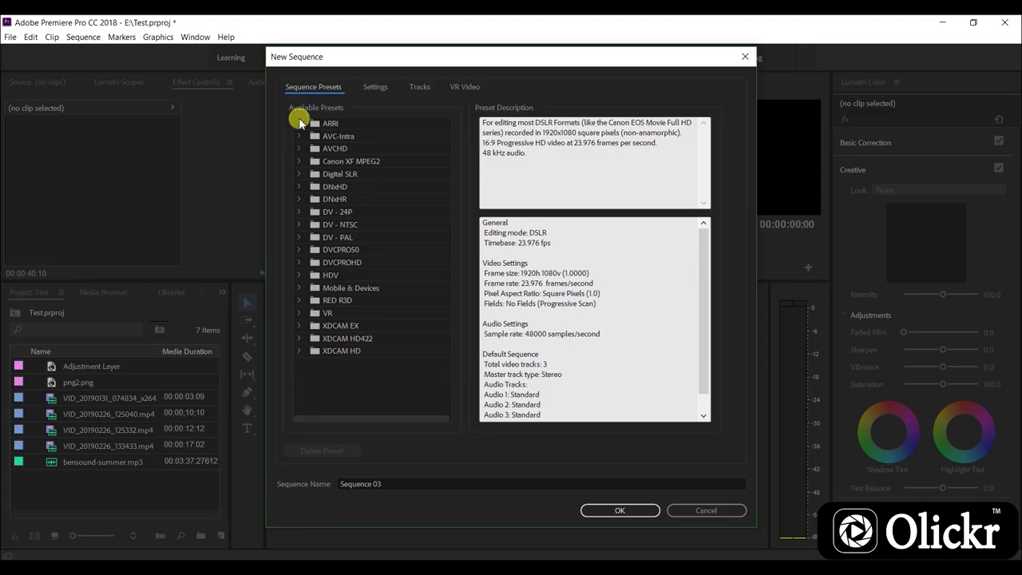
{"action": "left_click", "coordinate": [301, 161]}
{"action": "left_click", "coordinate": [300, 162]}
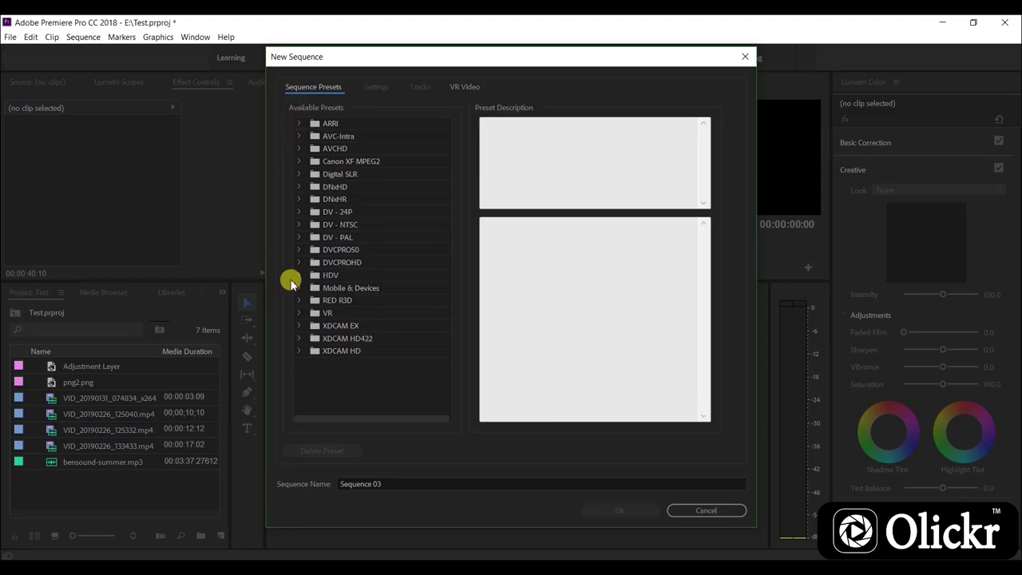
Step: Select the RED R3D 4K 16x9 24 preset and create Sequence 03
{"action": "left_click", "coordinate": [300, 301]}
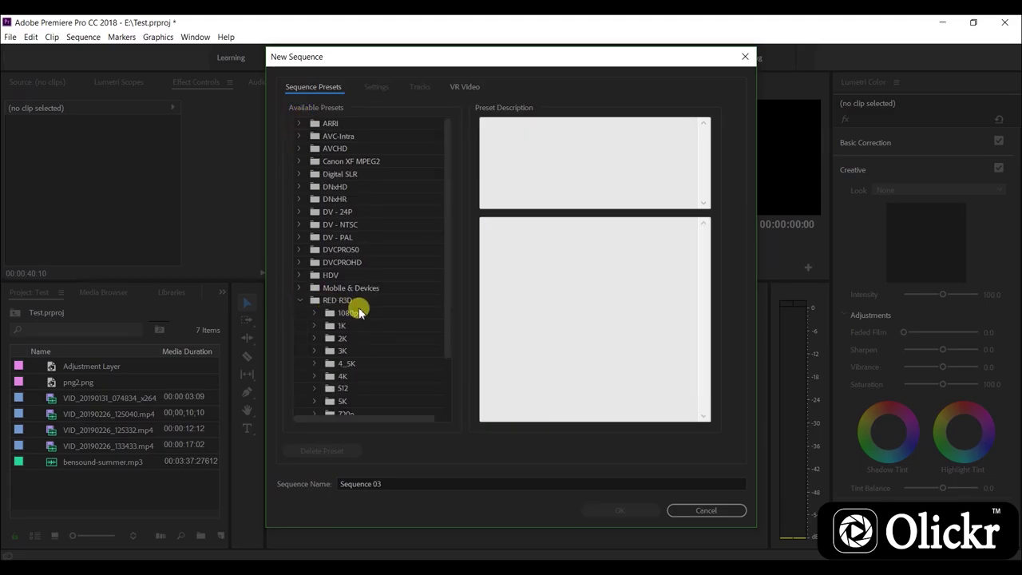
{"action": "scroll", "coordinate": [360, 312], "scroll_direction": "down", "scroll_amount": 2}
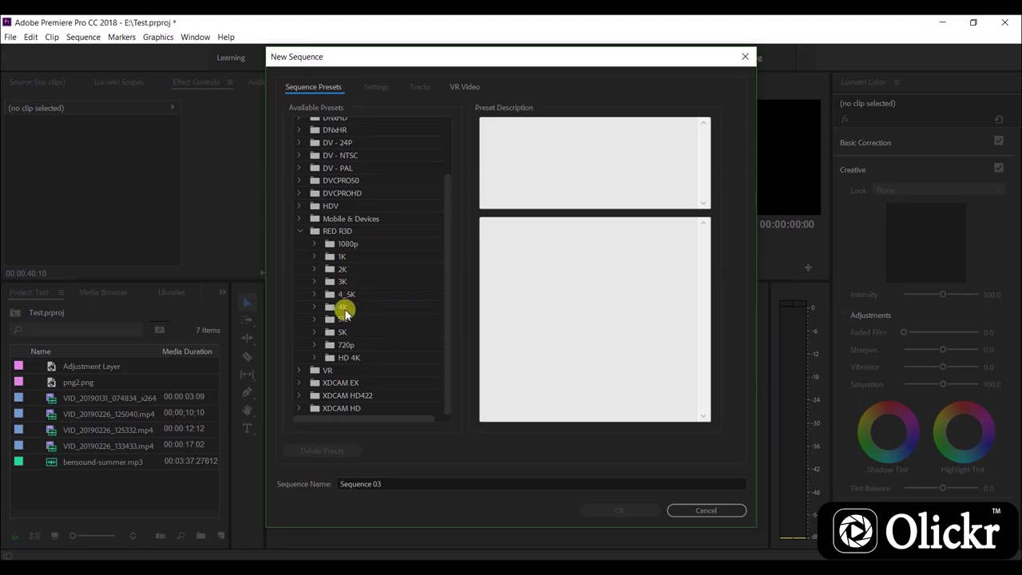
{"action": "left_click", "coordinate": [348, 308]}
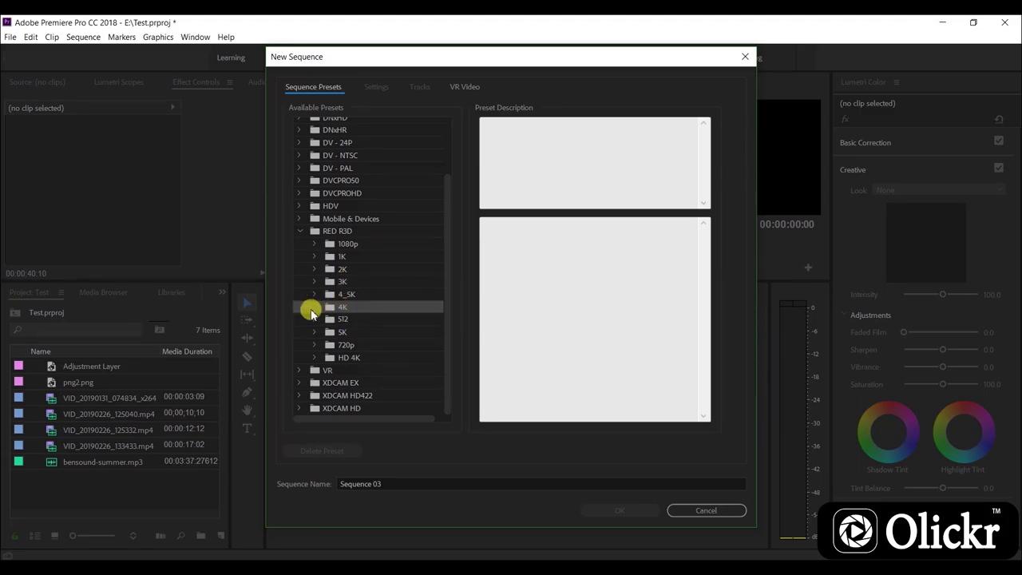
{"action": "left_click", "coordinate": [311, 311]}
{"action": "scroll", "coordinate": [323, 313], "scroll_direction": "down", "scroll_amount": 1}
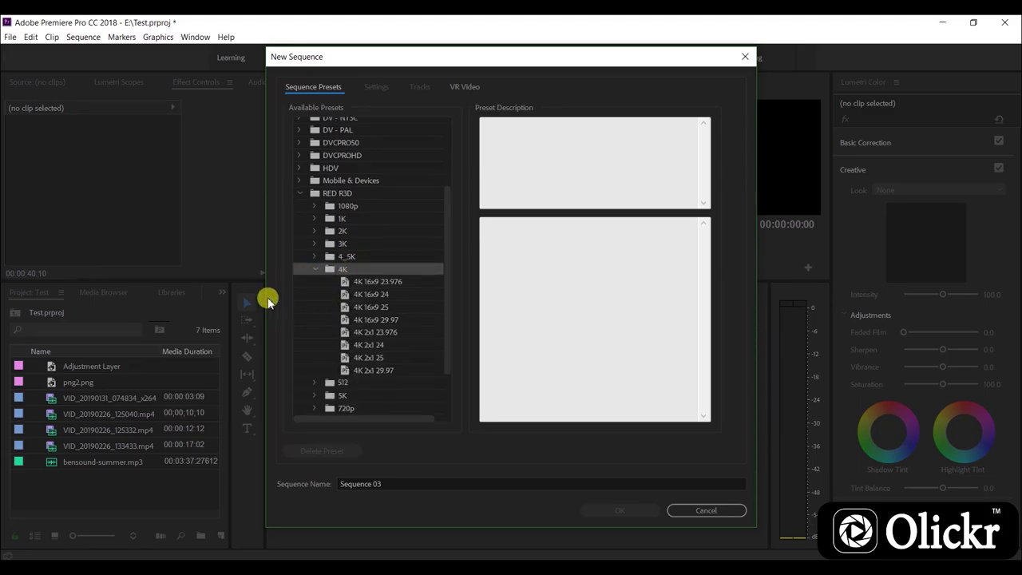
{"action": "left_click", "coordinate": [385, 296]}
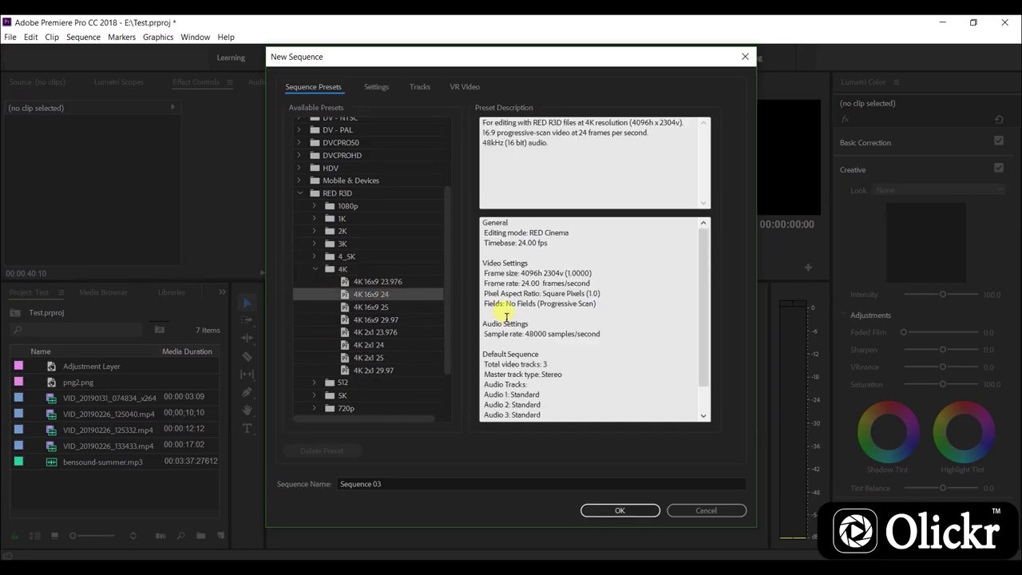
{"action": "left_click", "coordinate": [620, 511]}
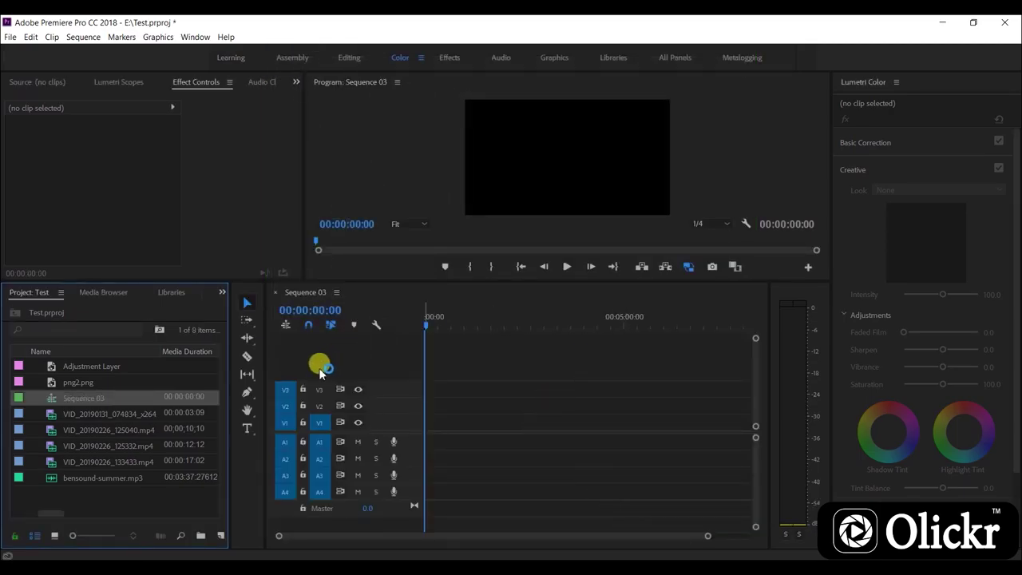
Step: Add VID_20190131_074834_x264 and VID_20190226_125040.mp4 to V1, keeping the existing sequence settings
{"action": "left_click_drag", "start_coordinate": [264, 357], "coordinate": [226, 355]}
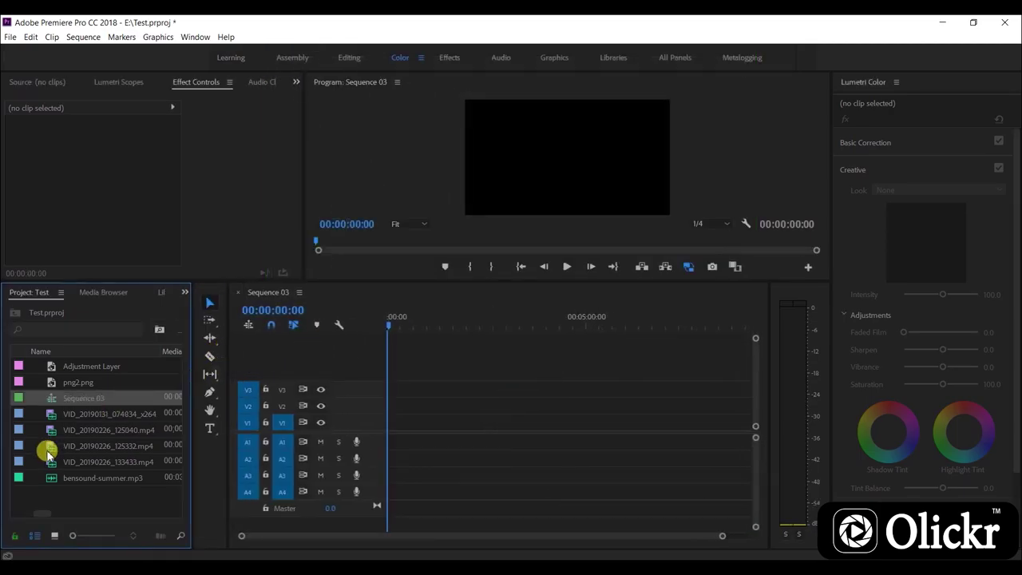
{"action": "left_click_drag", "start_coordinate": [84, 419], "coordinate": [390, 513]}
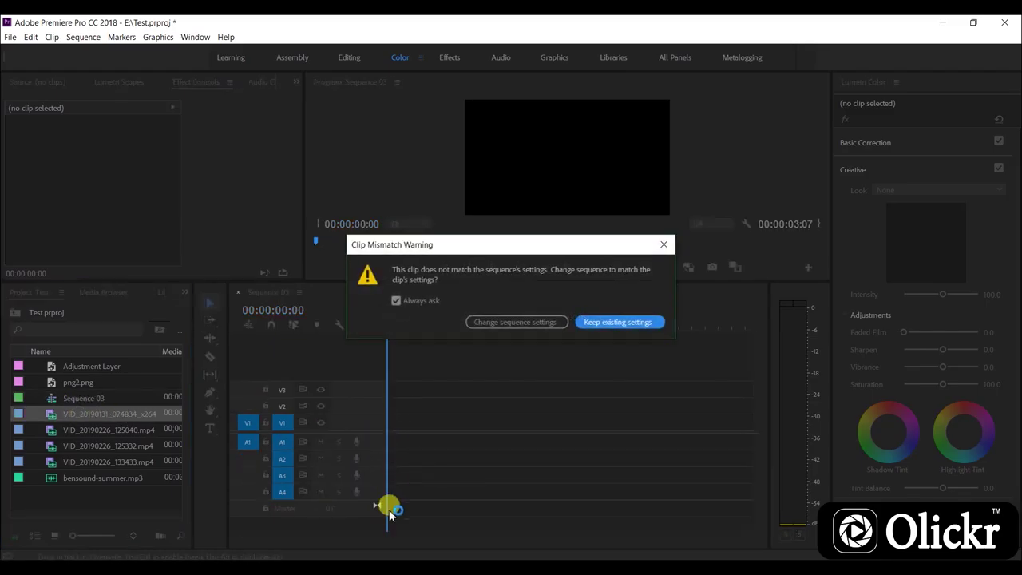
{"action": "left_click", "coordinate": [603, 322]}
{"action": "left_click_drag", "start_coordinate": [721, 536], "coordinate": [527, 532]}
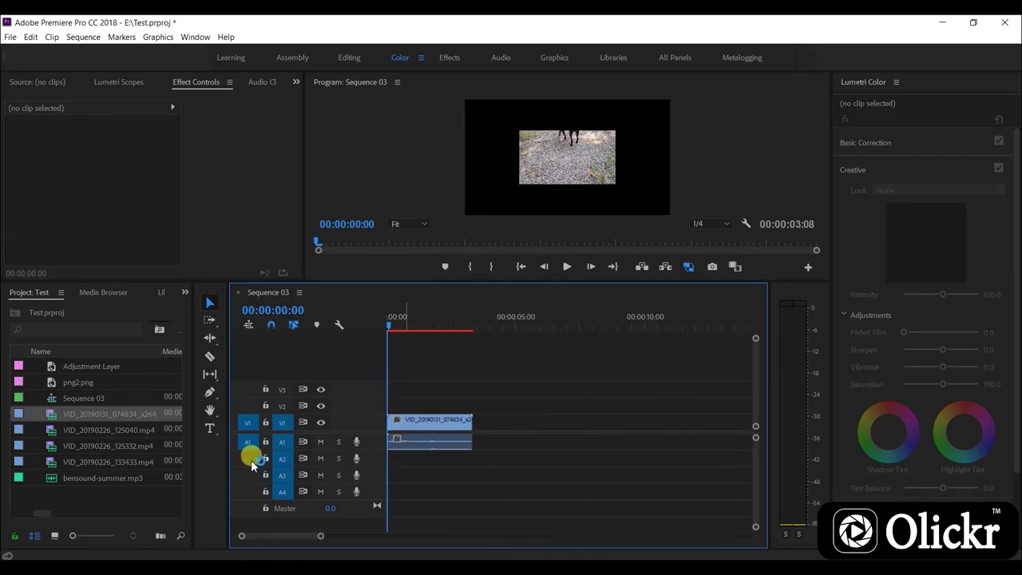
{"action": "left_click_drag", "start_coordinate": [125, 427], "coordinate": [474, 429]}
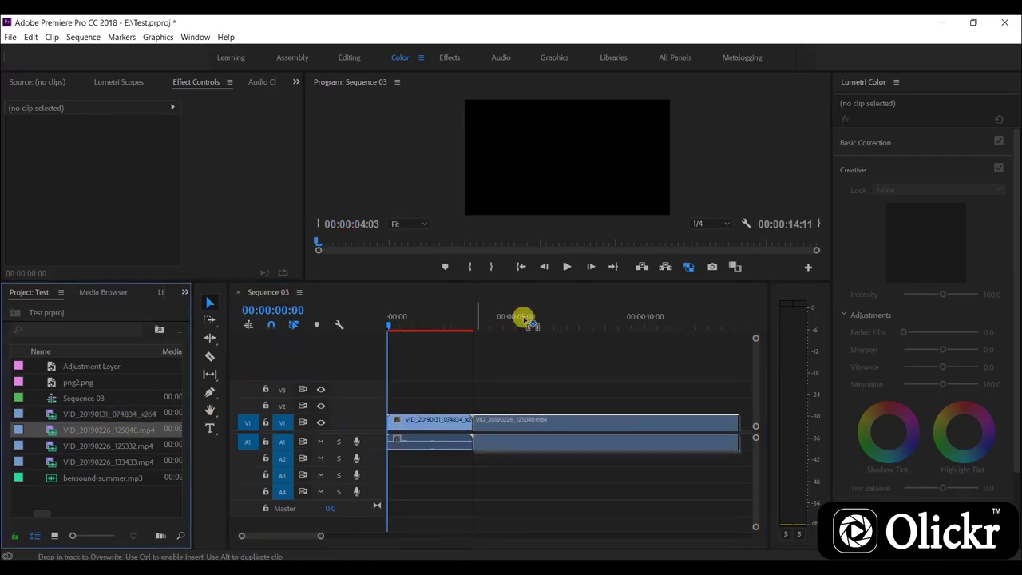
Step: Set both clips in Sequence 03 to frame size
{"action": "left_click", "coordinate": [450, 435]}
{"action": "right_click", "coordinate": [450, 435]}
{"action": "left_click", "coordinate": [472, 454]}
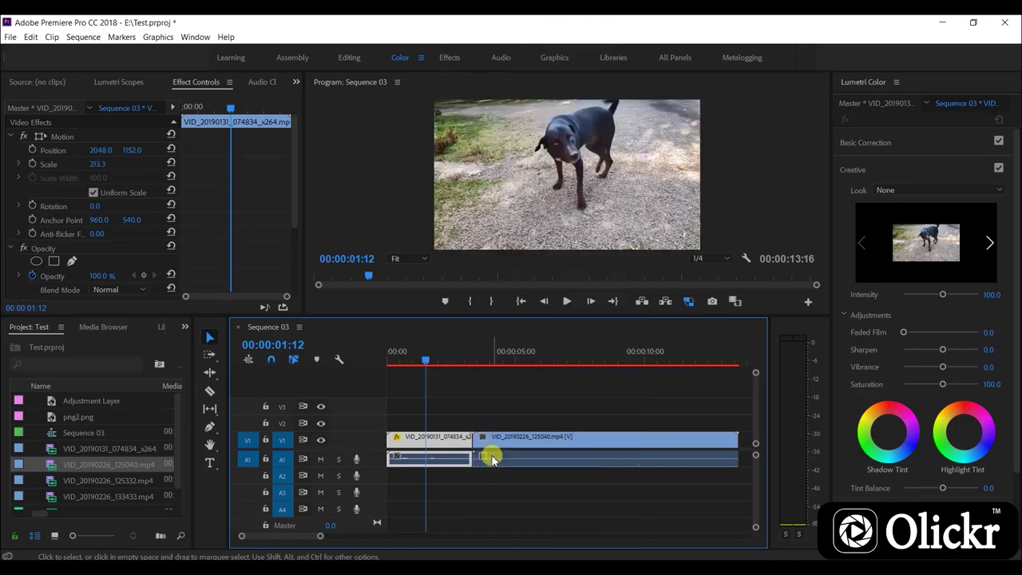
{"action": "left_click", "coordinate": [555, 437]}
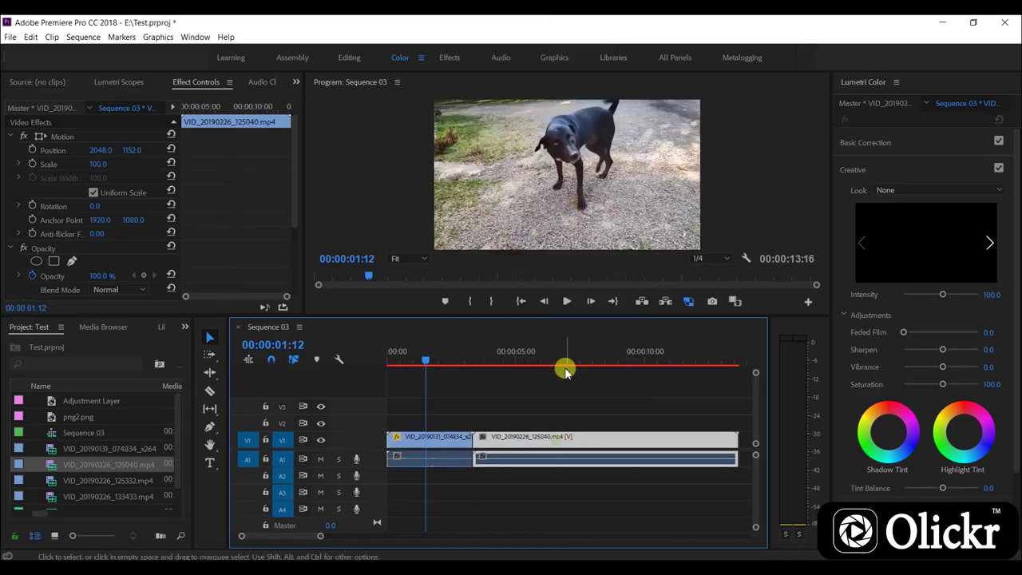
{"action": "left_click", "coordinate": [561, 360]}
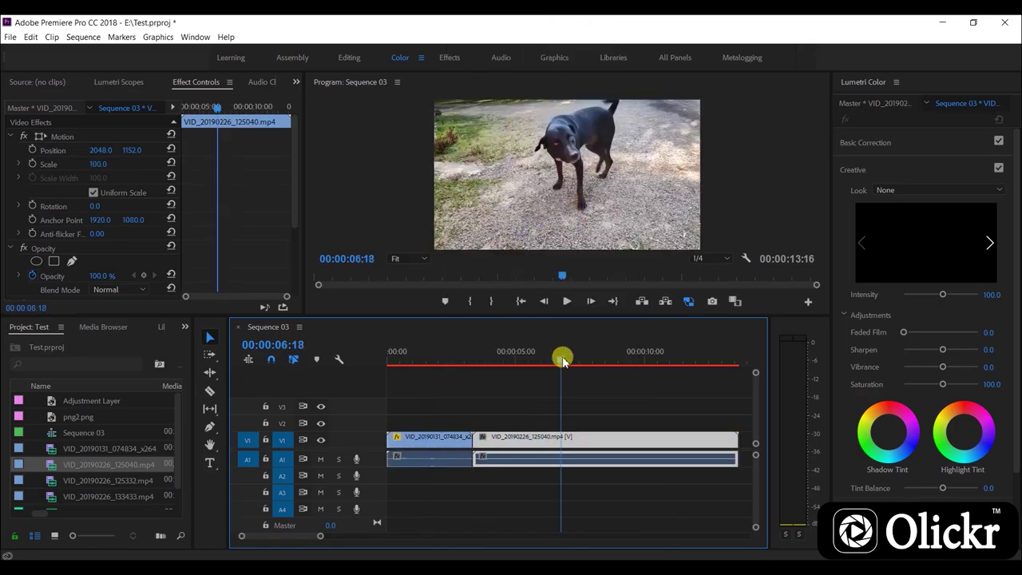
{"action": "right_click", "coordinate": [540, 444]}
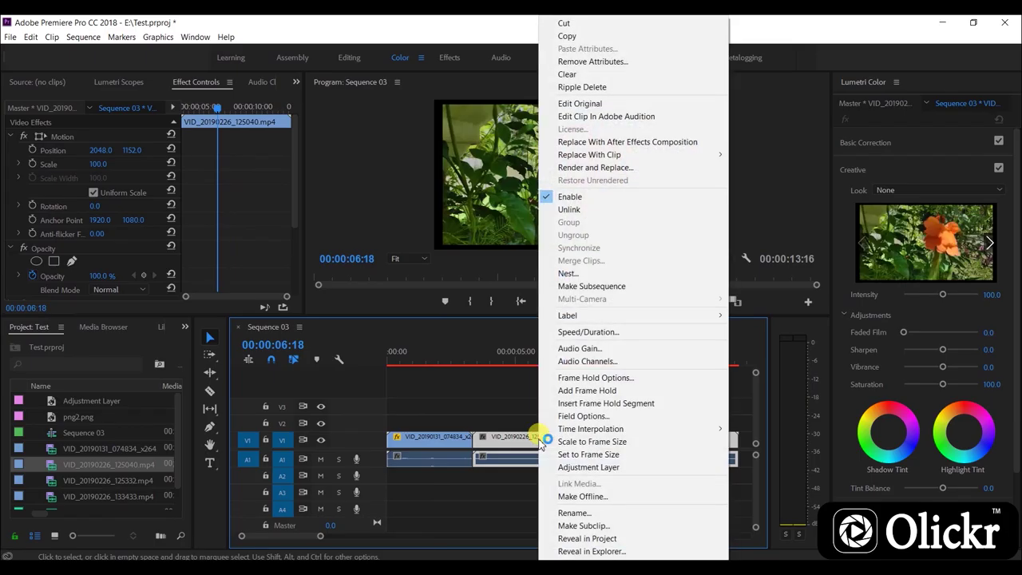
{"action": "left_click", "coordinate": [590, 455]}
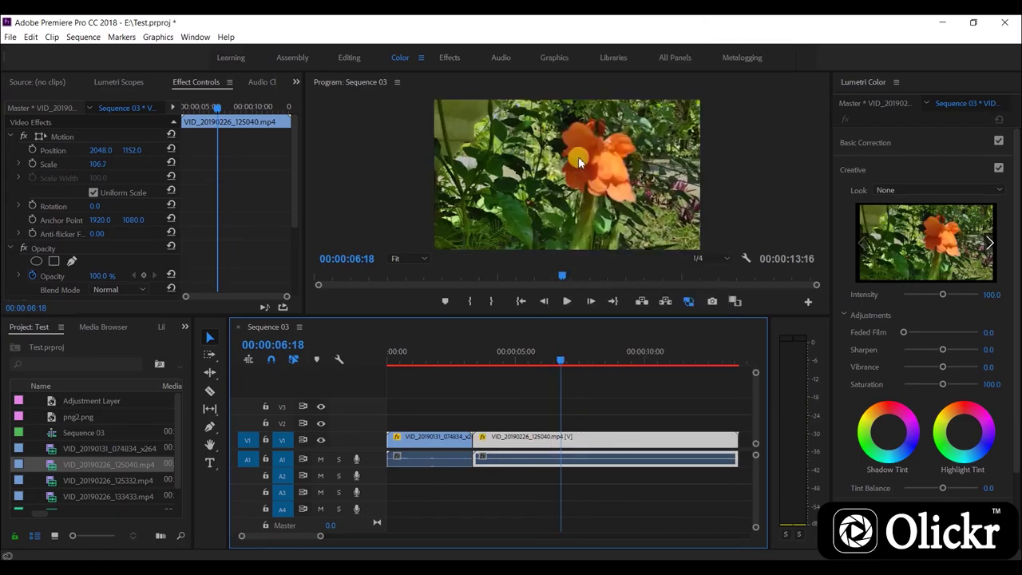
{"action": "left_click", "coordinate": [423, 366]}
Step: Export Sequence 03 as media with H.264 format and the YouTube 2160p 4K preset
{"action": "left_click", "coordinate": [11, 36]}
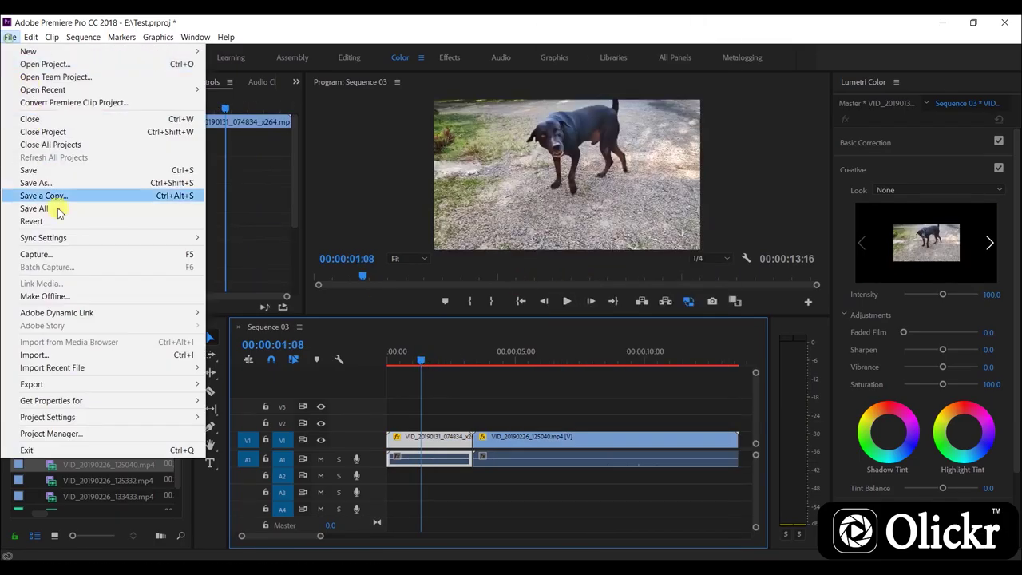
{"action": "mouse_move", "coordinate": [189, 384]}
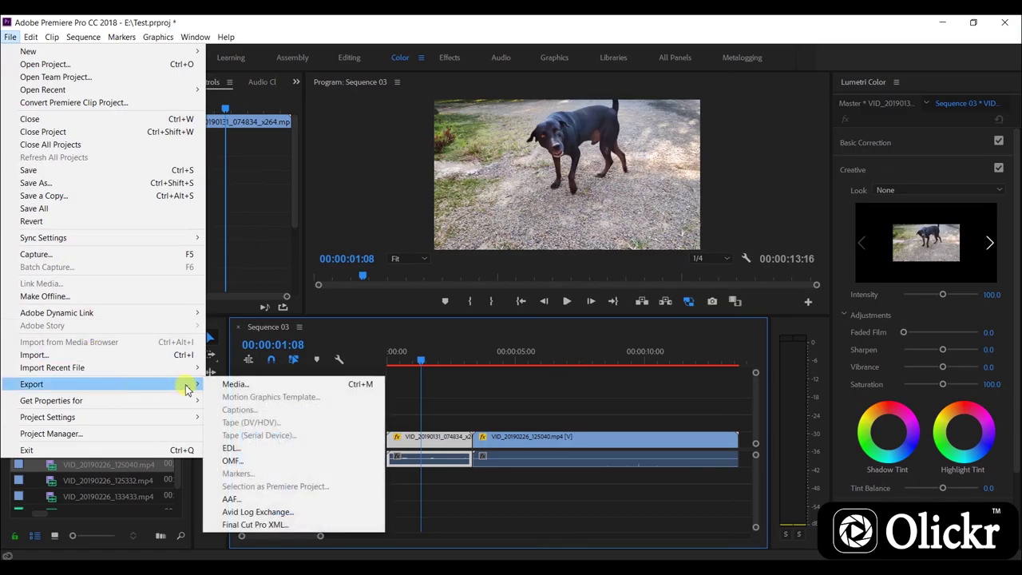
{"action": "left_click", "coordinate": [226, 382]}
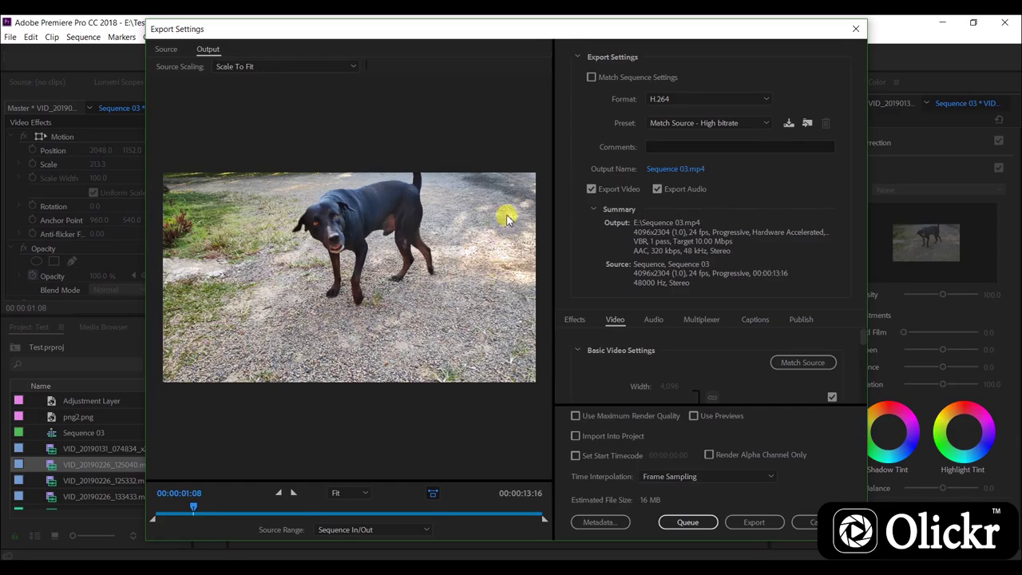
{"action": "left_click", "coordinate": [669, 101]}
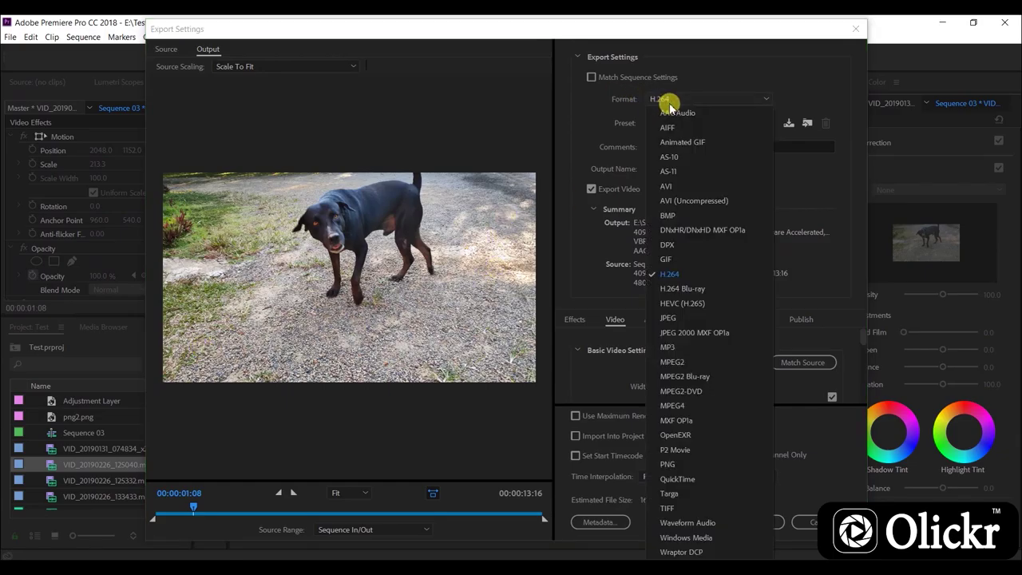
{"action": "left_click", "coordinate": [675, 274]}
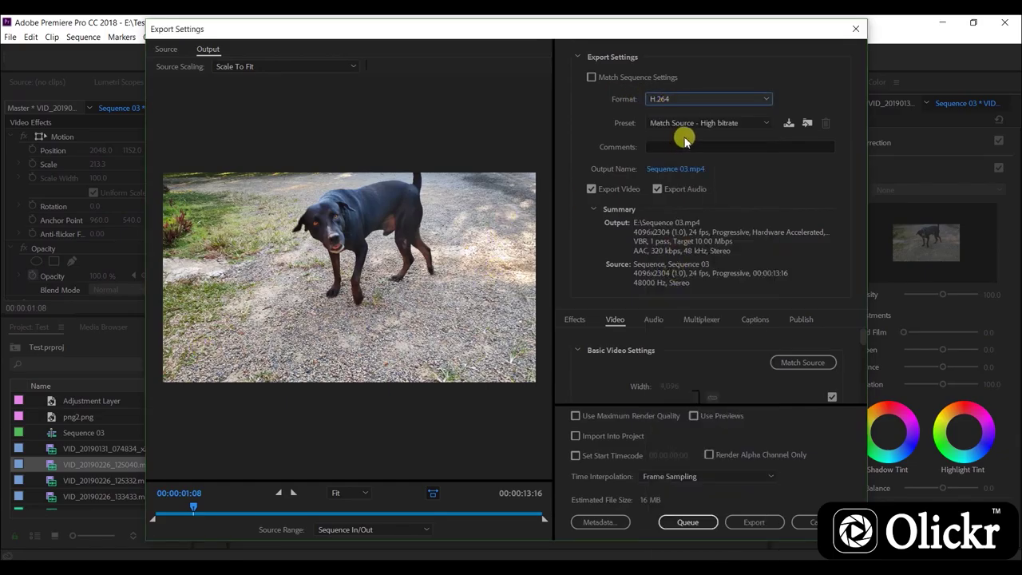
{"action": "left_click", "coordinate": [711, 120]}
{"action": "scroll", "coordinate": [692, 531], "scroll_direction": "down", "scroll_amount": 1}
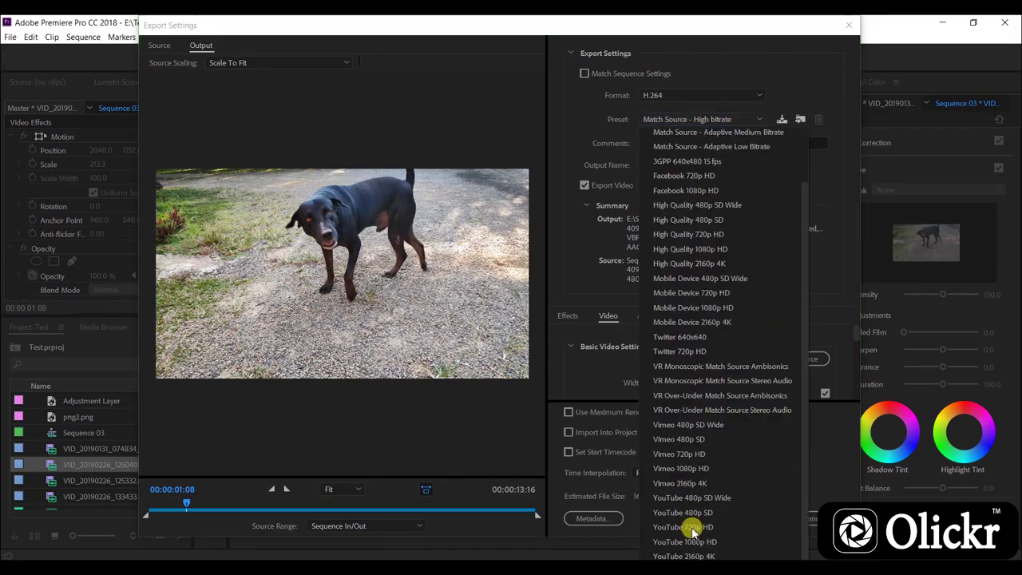
{"action": "key", "text": "Escape"}
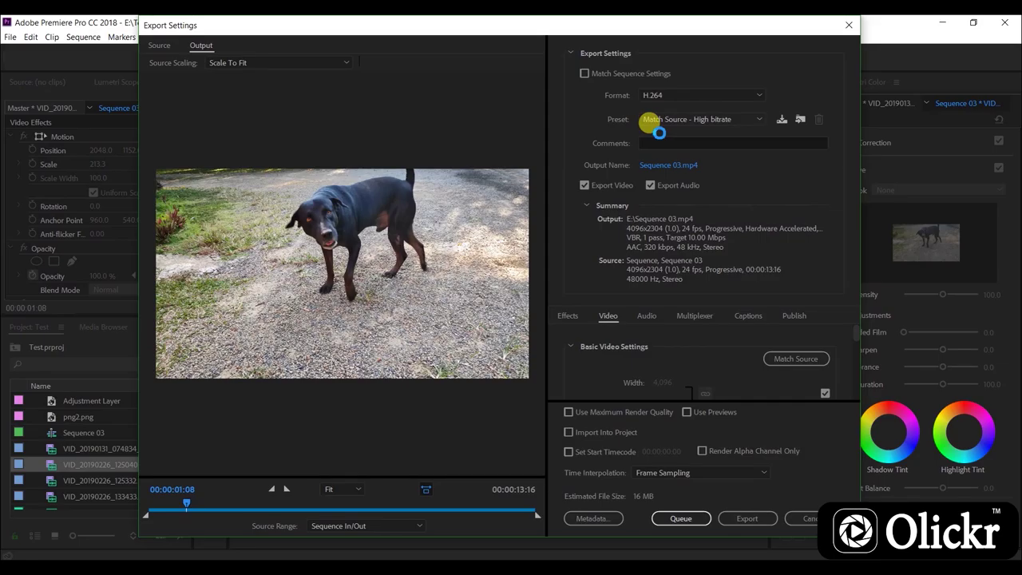
{"action": "left_click", "coordinate": [655, 165]}
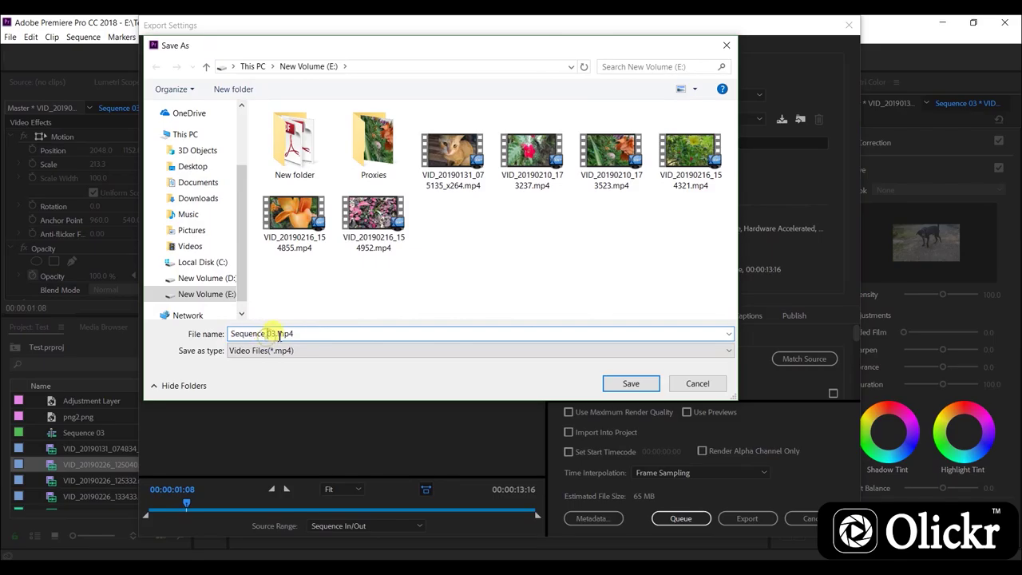
Step: Name the output file 4k Movie.mp4 on drive E and save
{"action": "left_click_drag", "start_coordinate": [252, 334], "coordinate": [52, 334]}
{"action": "type", "text": "4k Movie"}
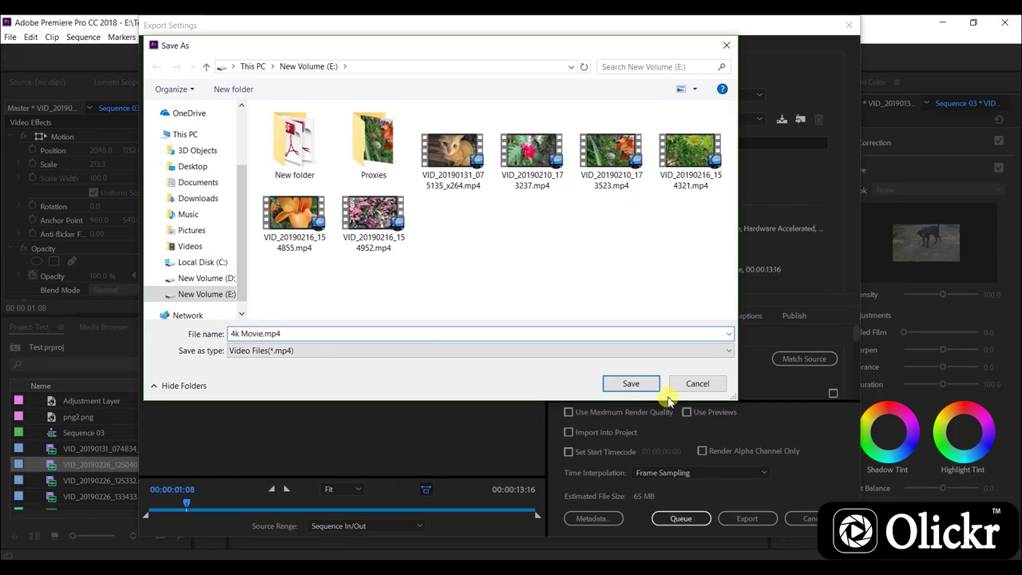
{"action": "left_click", "coordinate": [646, 384]}
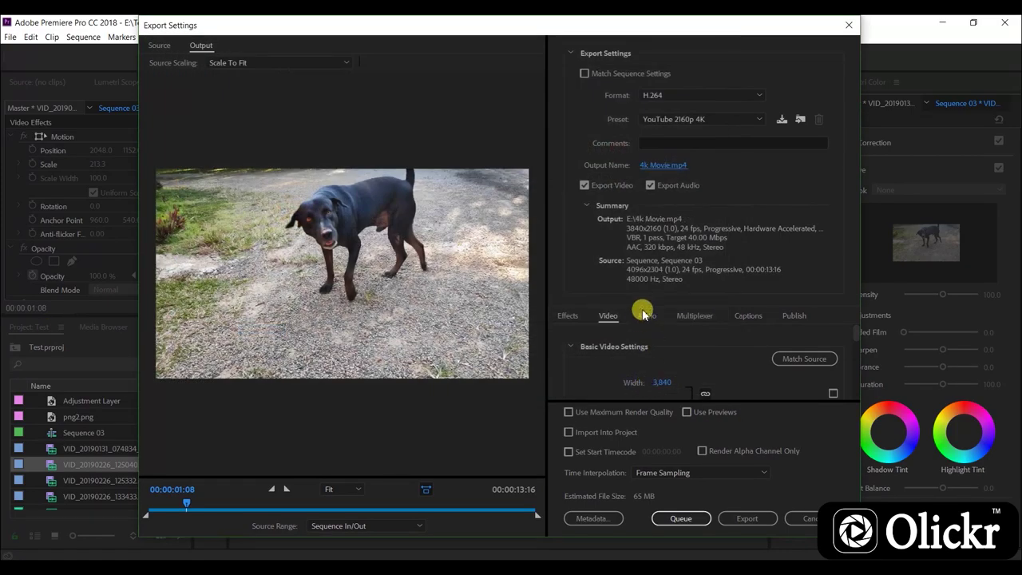
Step: Set Source Range to Entire Sequence and export 4k Movie.mp4
{"action": "left_click", "coordinate": [664, 232]}
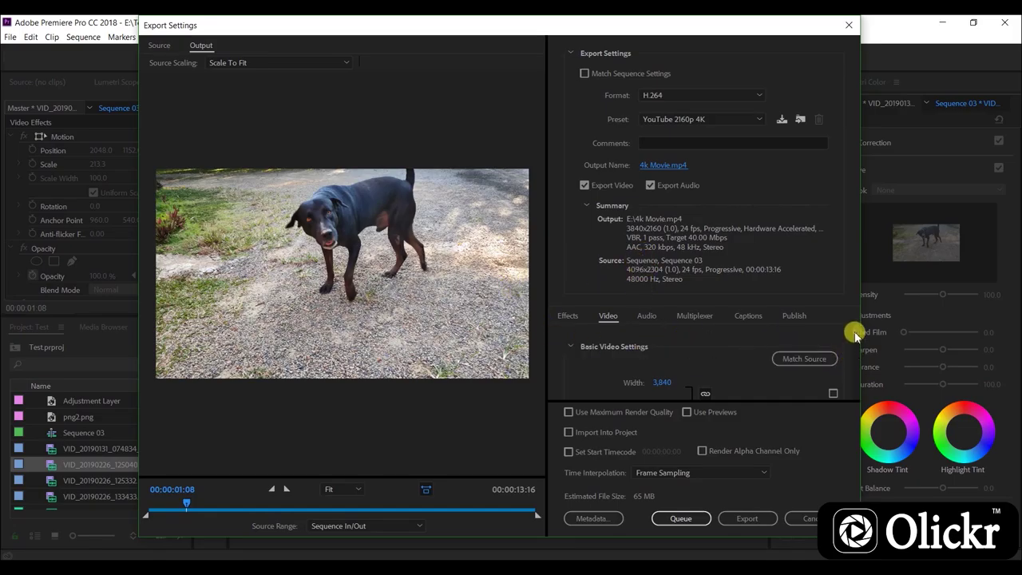
{"action": "scroll", "coordinate": [856, 336], "scroll_direction": "down", "scroll_amount": 2}
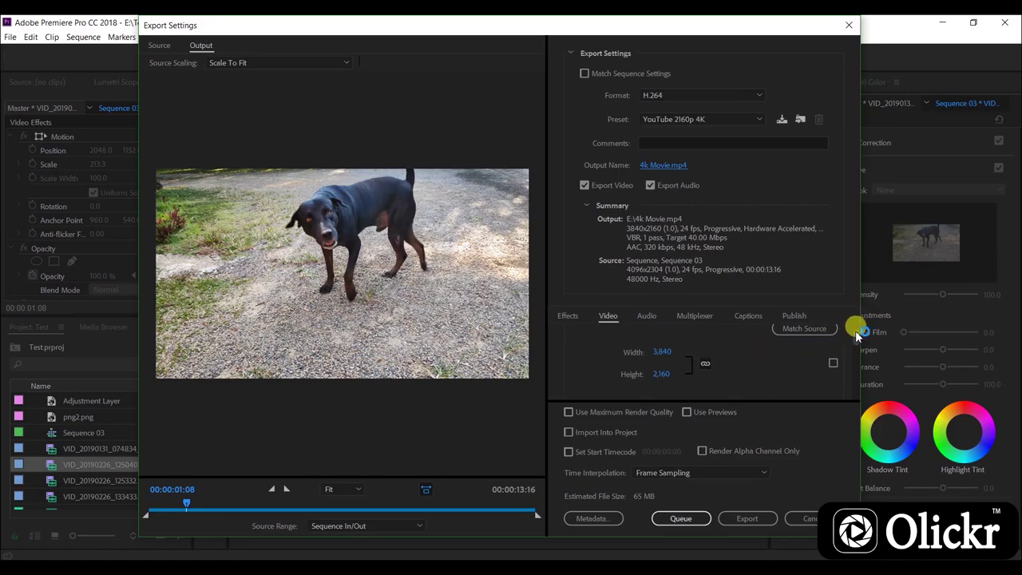
{"action": "left_click_drag", "start_coordinate": [855, 329], "coordinate": [863, 375]}
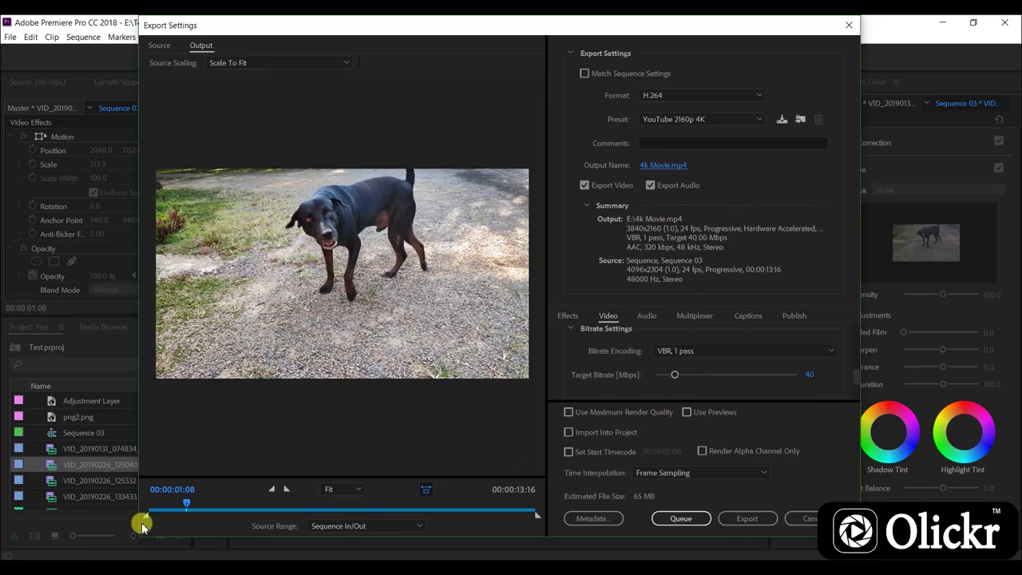
{"action": "left_click", "coordinate": [401, 526]}
{"action": "left_click", "coordinate": [359, 464]}
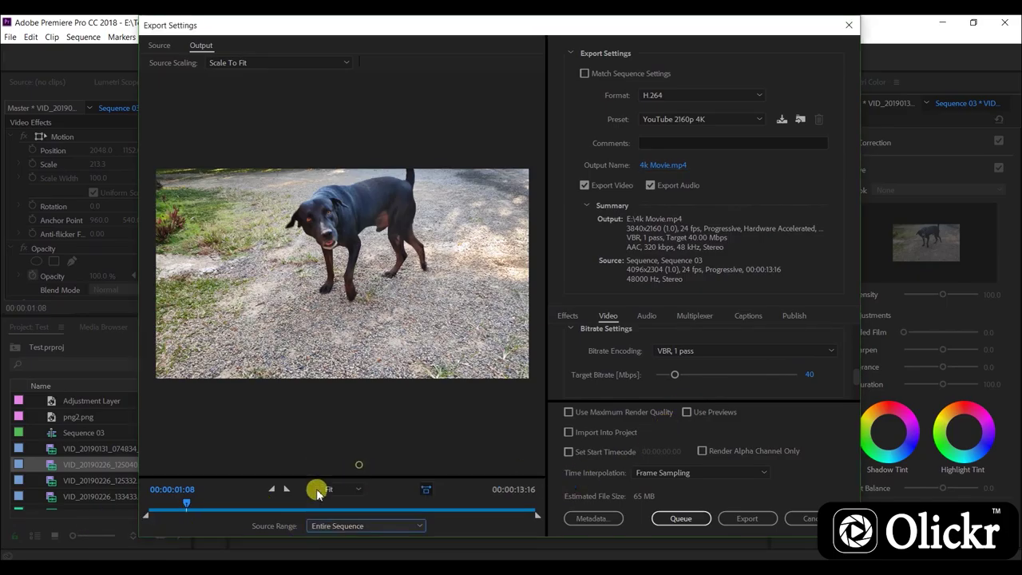
{"action": "left_click", "coordinate": [750, 522]}
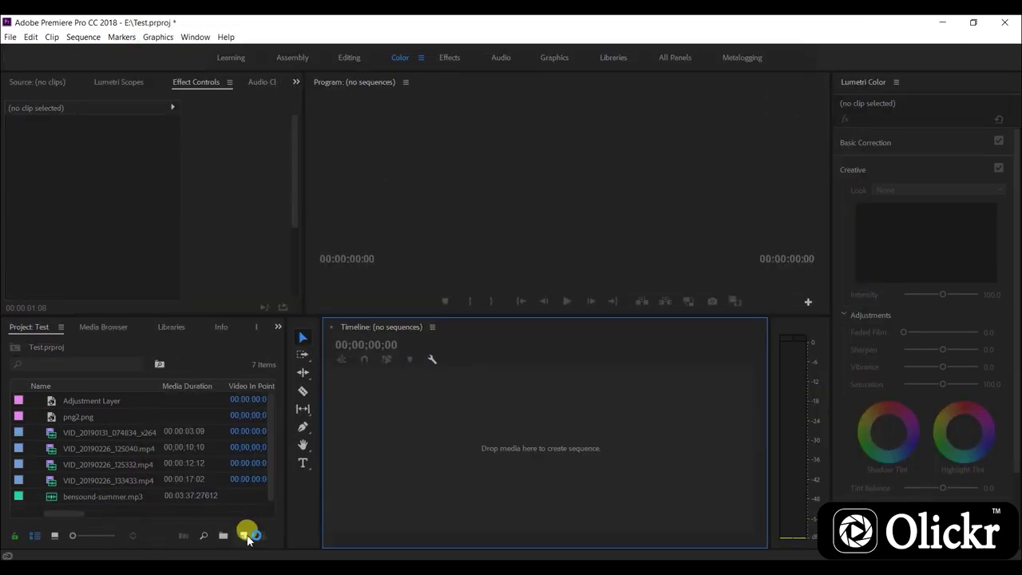
Step: Create Sequence 04 from the RED R3D 4K 16x9 24 preset
{"action": "left_click", "coordinate": [247, 534]}
{"action": "left_click", "coordinate": [269, 367]}
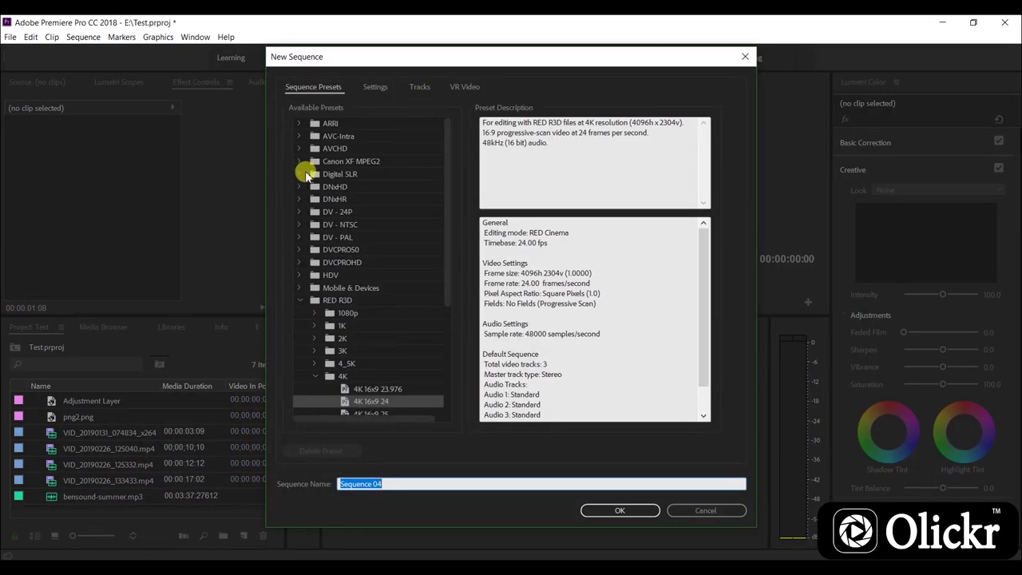
{"action": "left_click", "coordinate": [631, 508]}
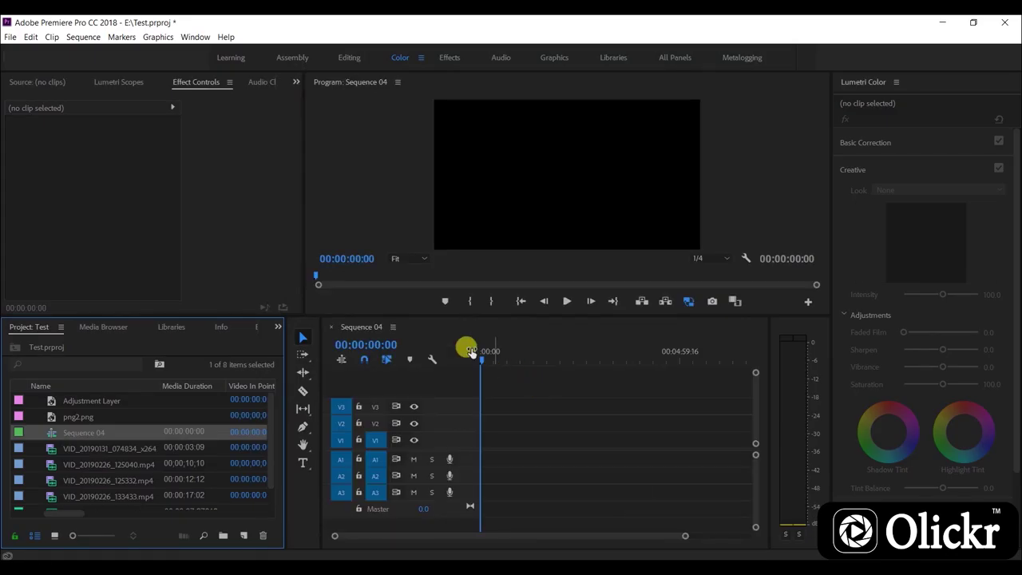
Step: Place VID_20190131_074834_x264 and VID_20190226_125040.mp4 back to back on V1, keeping sequence settings
{"action": "left_click_drag", "start_coordinate": [107, 449], "coordinate": [436, 440]}
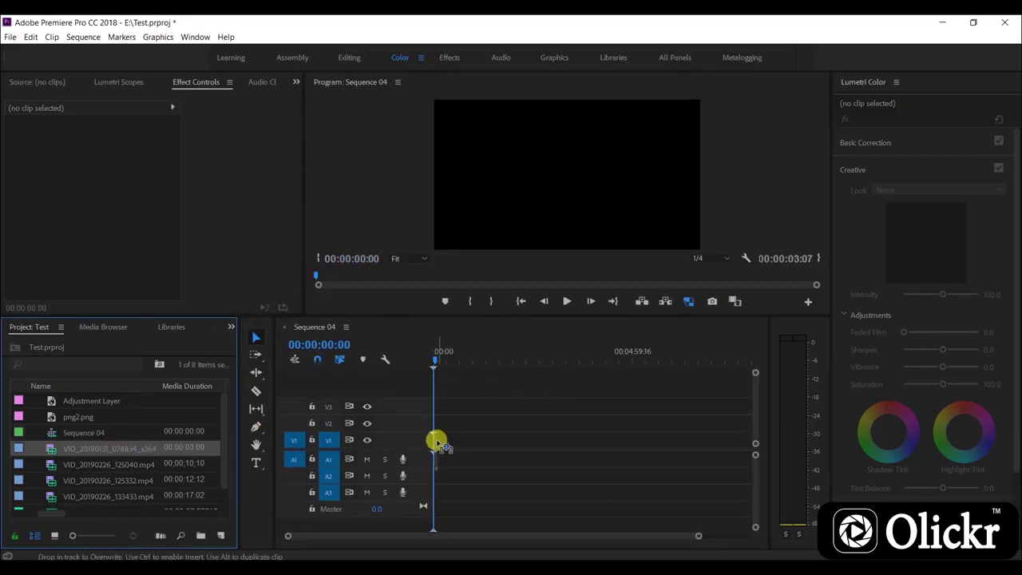
{"action": "left_click", "coordinate": [621, 322]}
{"action": "left_click_drag", "start_coordinate": [698, 536], "coordinate": [530, 548]}
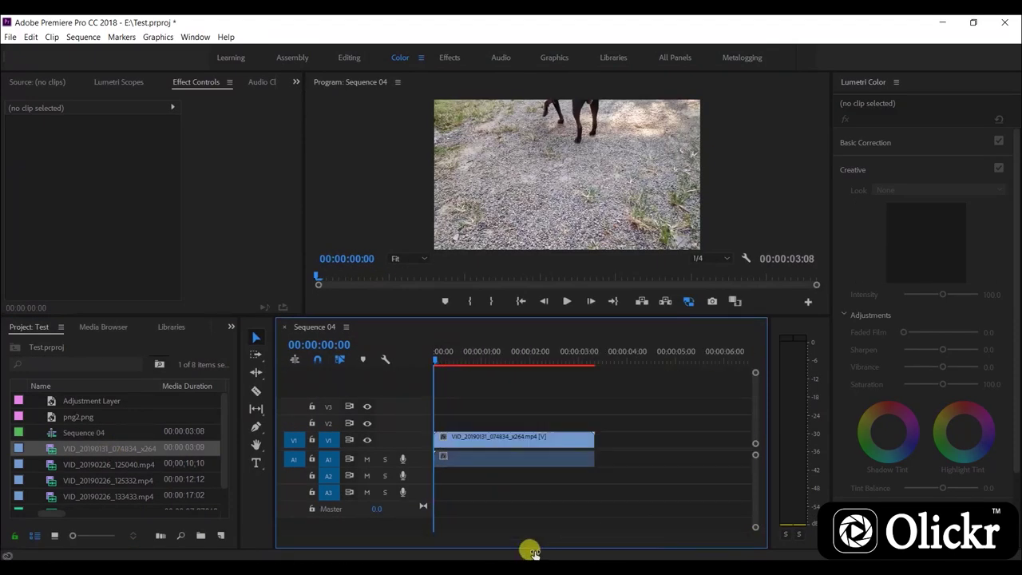
{"action": "left_click_drag", "start_coordinate": [75, 462], "coordinate": [554, 440]}
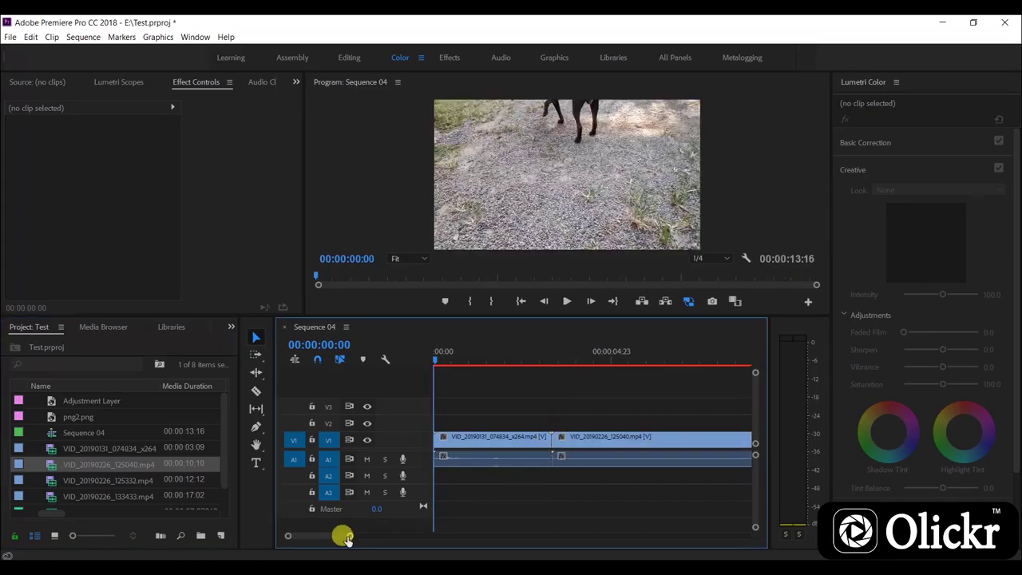
{"action": "left_click_drag", "start_coordinate": [349, 536], "coordinate": [378, 536]}
Step: Set both clips in Sequence 04 to frame size
{"action": "left_click", "coordinate": [462, 357]}
{"action": "right_click", "coordinate": [444, 437]}
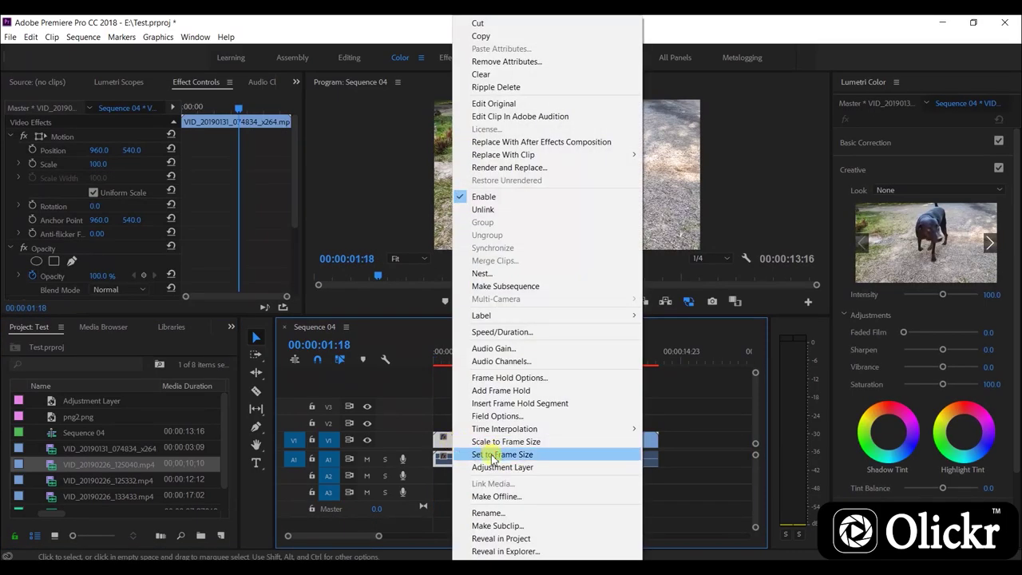
{"action": "left_click", "coordinate": [459, 454]}
{"action": "left_click", "coordinate": [562, 358]}
{"action": "left_click", "coordinate": [594, 436]}
{"action": "right_click", "coordinate": [595, 437]}
{"action": "left_click", "coordinate": [644, 455]}
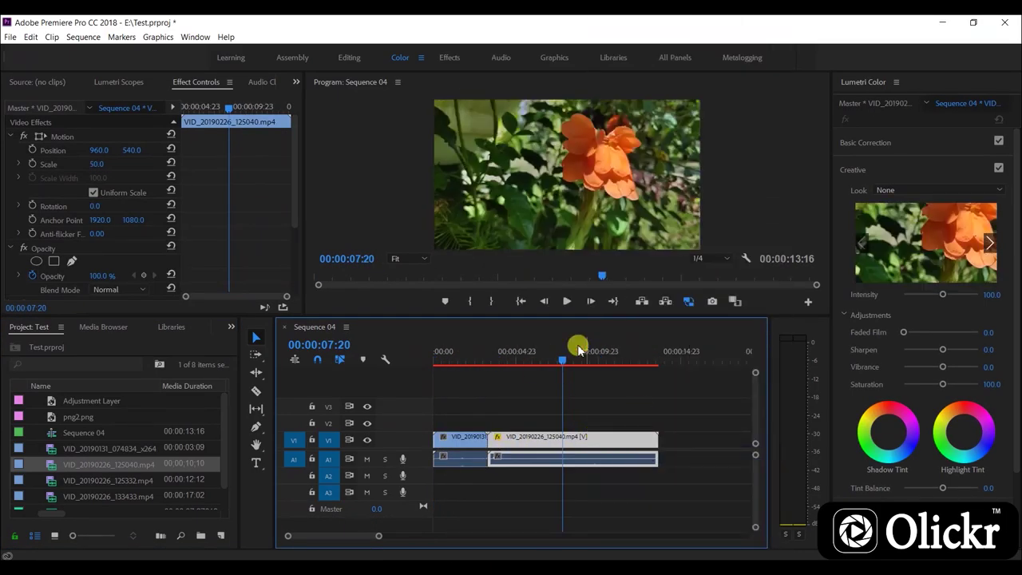
{"action": "left_click_drag", "start_coordinate": [567, 359], "coordinate": [449, 361]}
{"action": "left_click", "coordinate": [11, 36]}
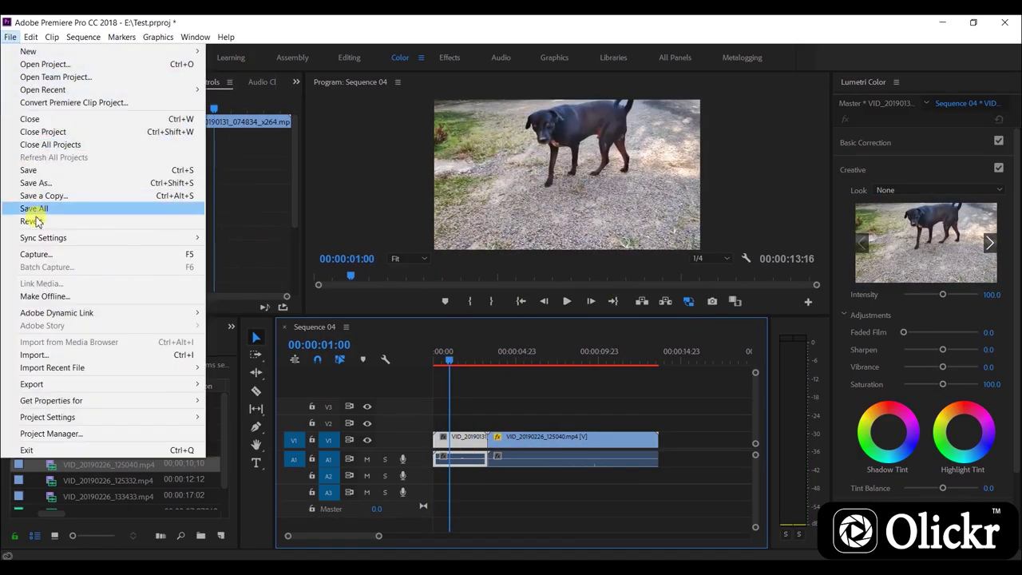
Step: Export Sequence 04 as media with H.264 and the YouTube 1080p HD preset
{"action": "mouse_move", "coordinate": [168, 383]}
{"action": "left_click", "coordinate": [228, 388]}
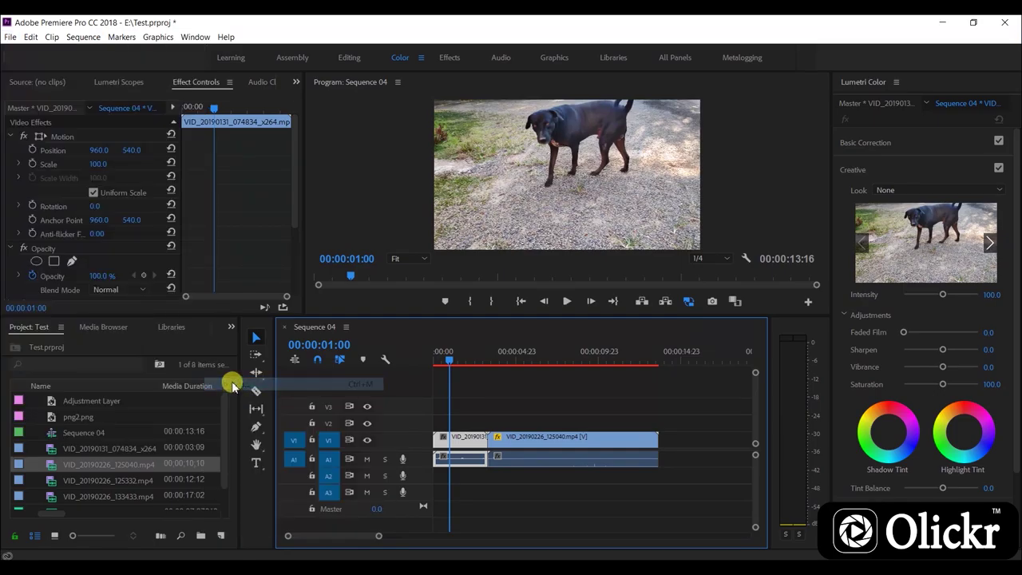
{"action": "left_click", "coordinate": [647, 95]}
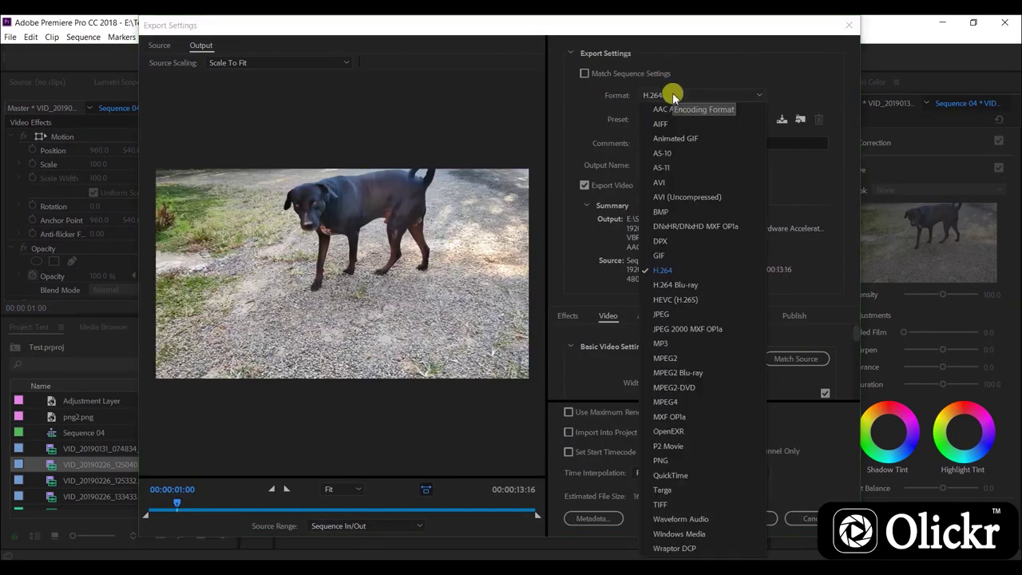
{"action": "left_click", "coordinate": [675, 271]}
{"action": "left_click", "coordinate": [687, 119]}
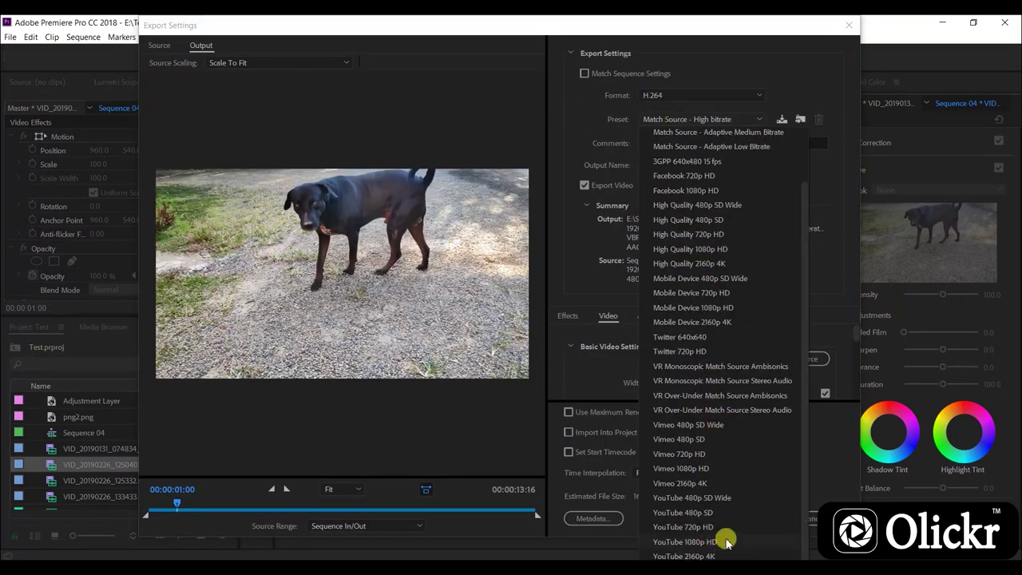
{"action": "key", "text": "Escape"}
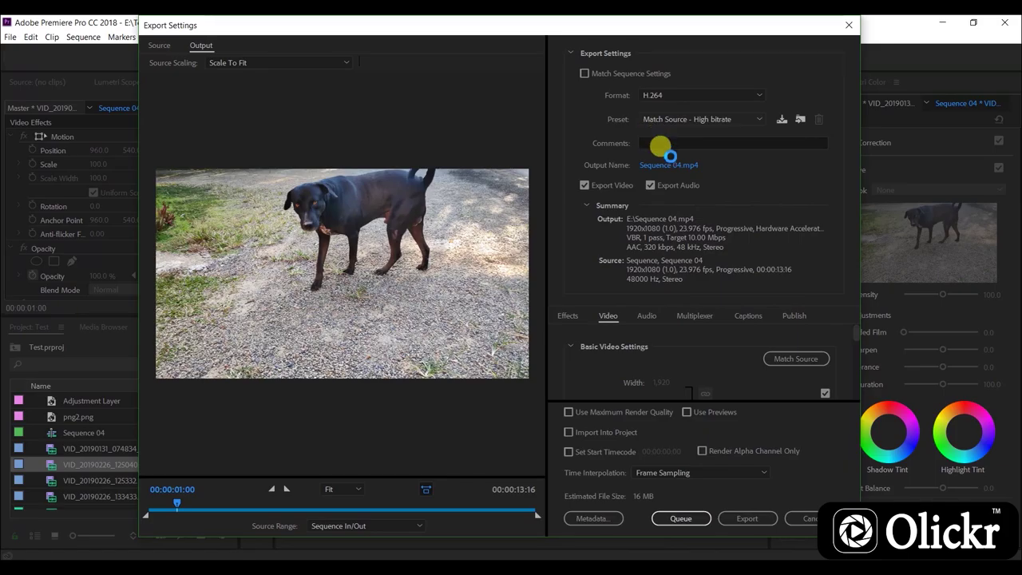
{"action": "scroll", "coordinate": [714, 120], "scroll_direction": "down", "scroll_amount": 5}
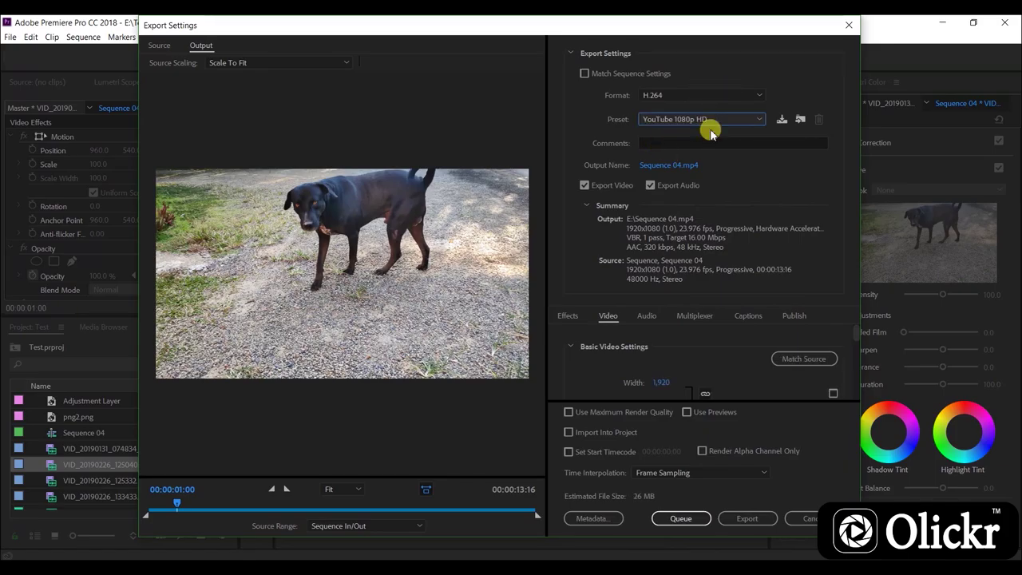
{"action": "left_click", "coordinate": [670, 166]}
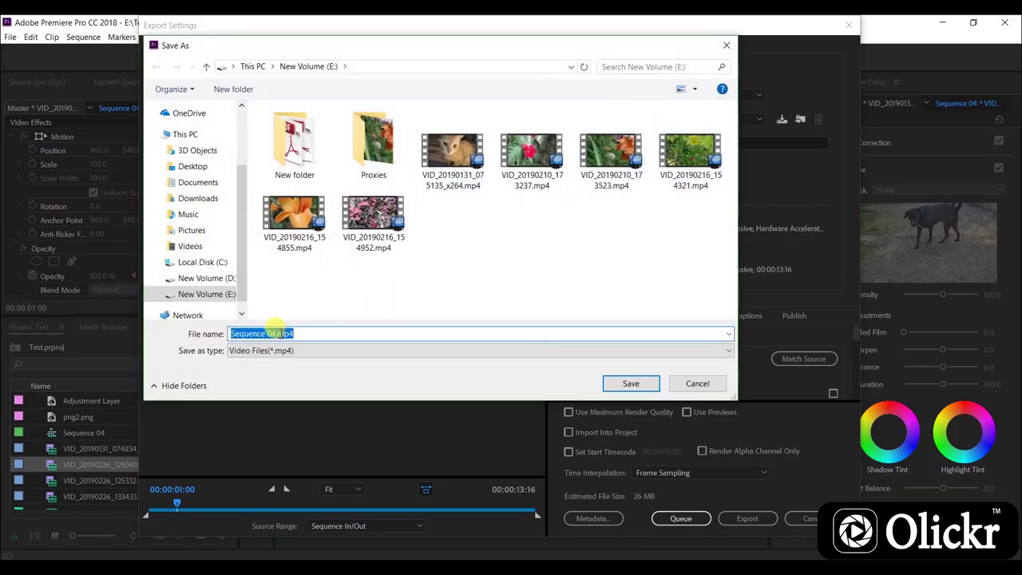
Step: Name the output file 1080p video.mp4 on drive E and save
{"action": "left_click_drag", "start_coordinate": [278, 334], "coordinate": [115, 334]}
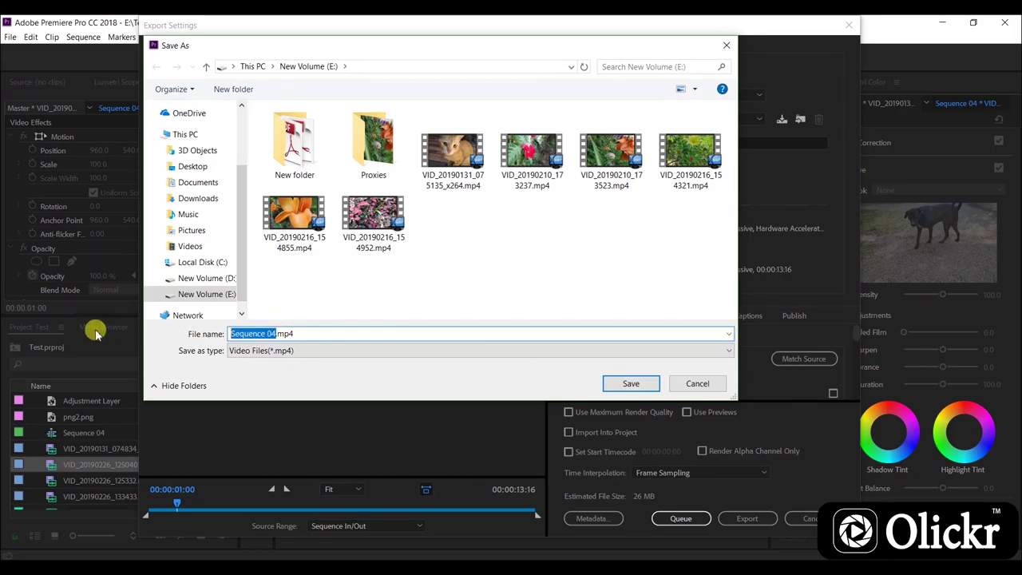
{"action": "type", "text": "10"}
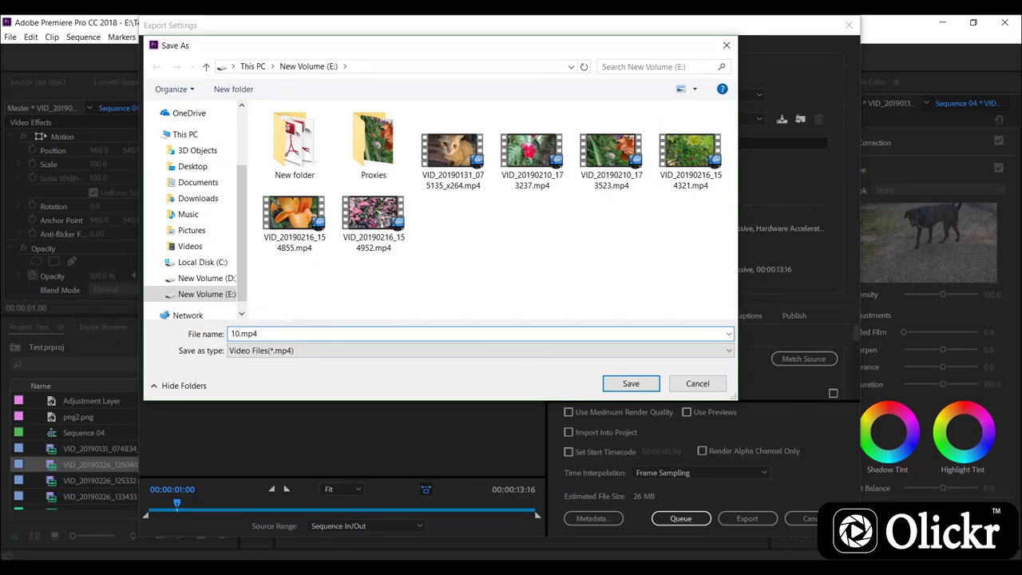
{"action": "type", "text": "80p video"}
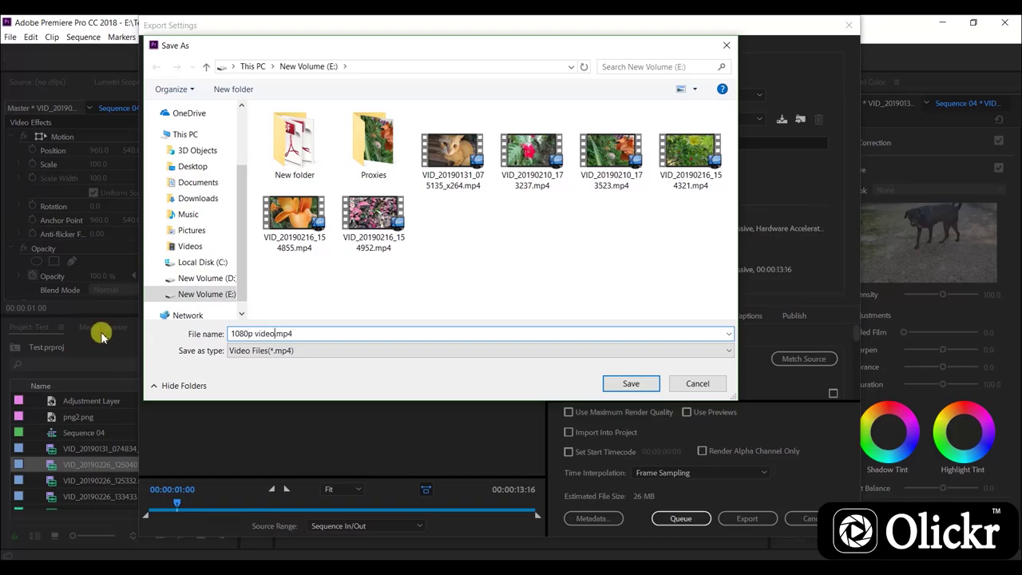
{"action": "left_click", "coordinate": [631, 383]}
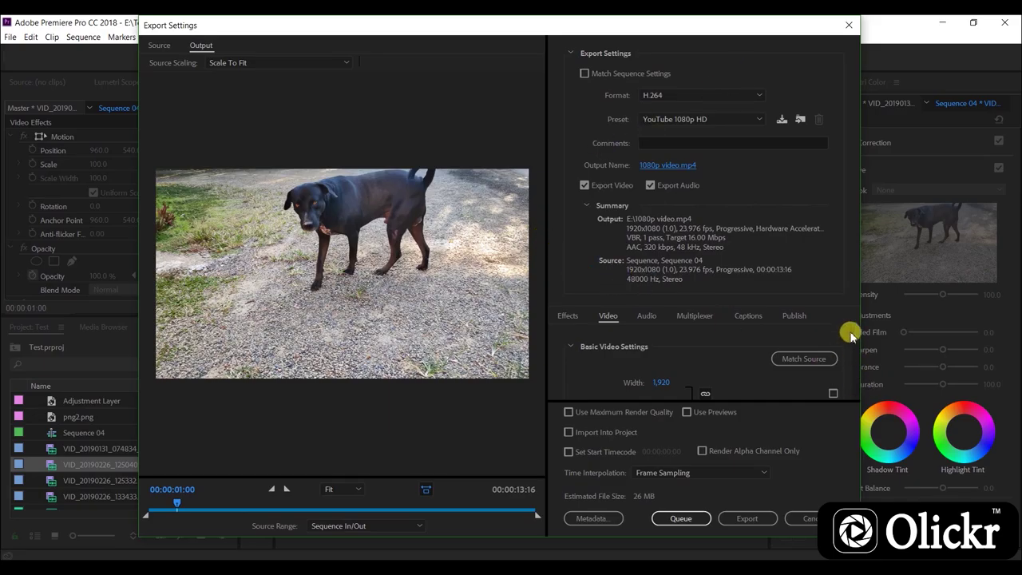
Step: Switch Source Range to Entire Sequence and start rendering 1080p video.mp4
{"action": "scroll", "coordinate": [859, 335], "scroll_direction": "down", "scroll_amount": 1}
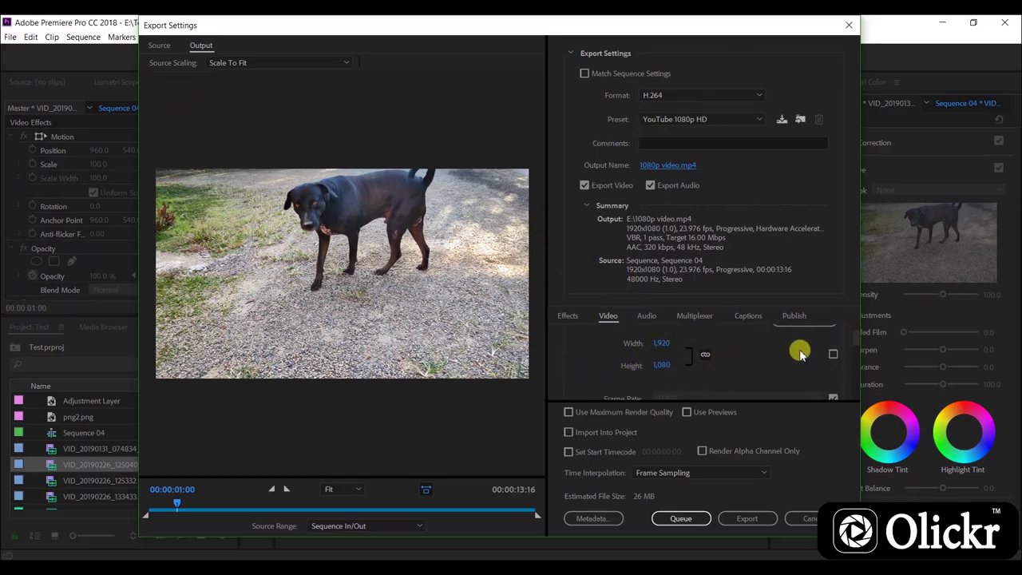
{"action": "scroll", "coordinate": [861, 342], "scroll_direction": "down", "scroll_amount": 5}
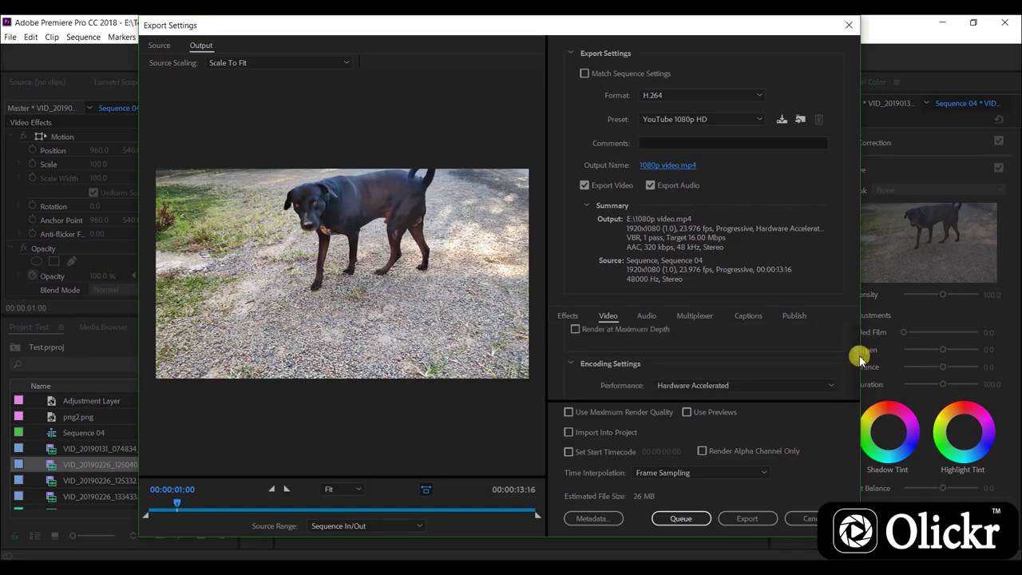
{"action": "scroll", "coordinate": [862, 373], "scroll_direction": "down", "scroll_amount": 2}
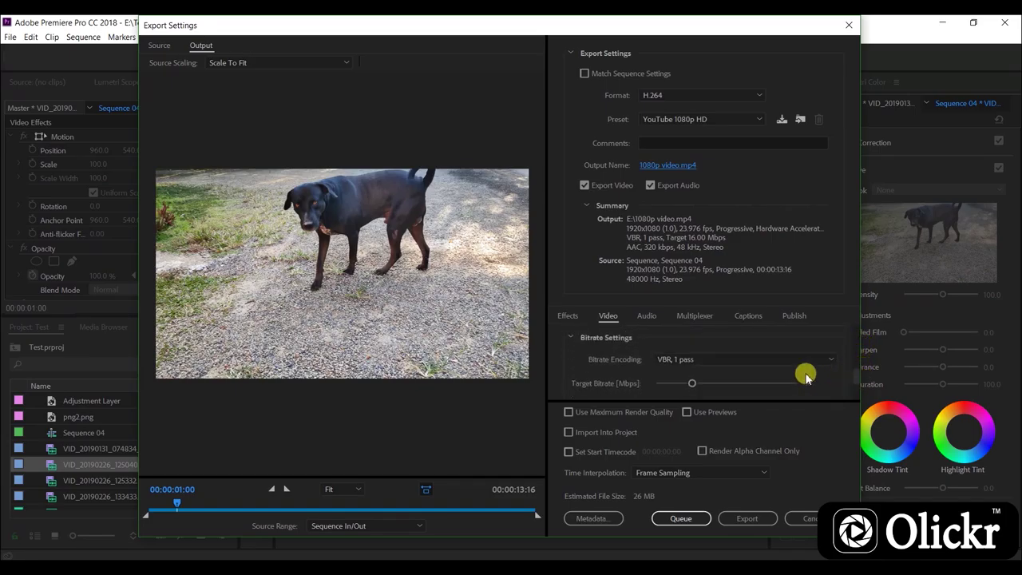
{"action": "left_click", "coordinate": [338, 525]}
{"action": "left_click", "coordinate": [347, 468]}
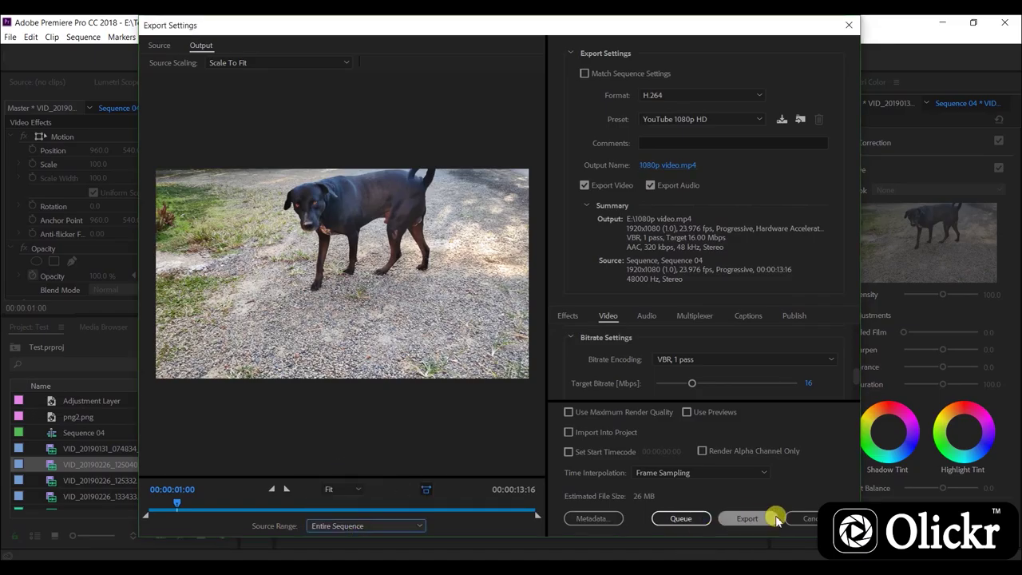
{"action": "left_click", "coordinate": [750, 520]}
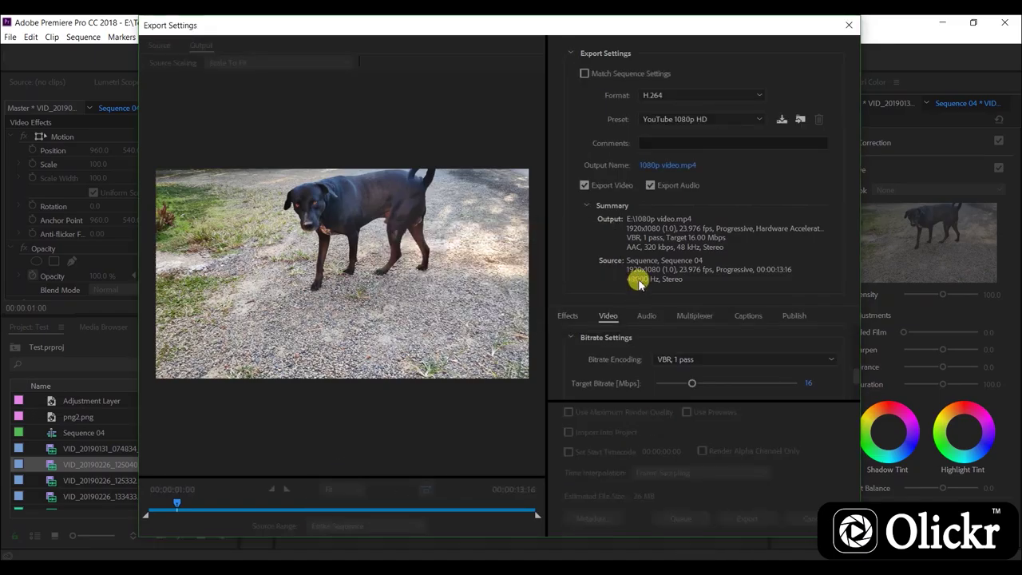